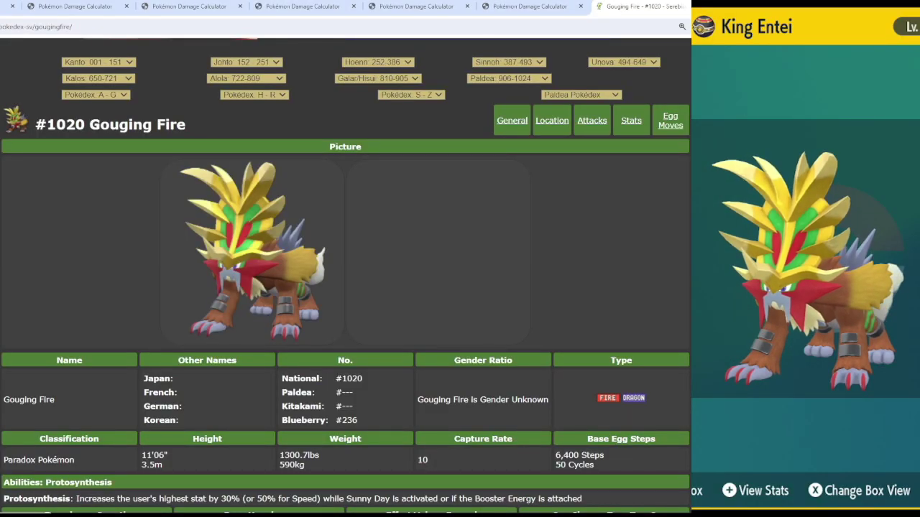
- Examine Gouging Fire's base stats, type weaknesses and level-up moves in its Pokédex entry
scroll(345, 273, "down", 20)
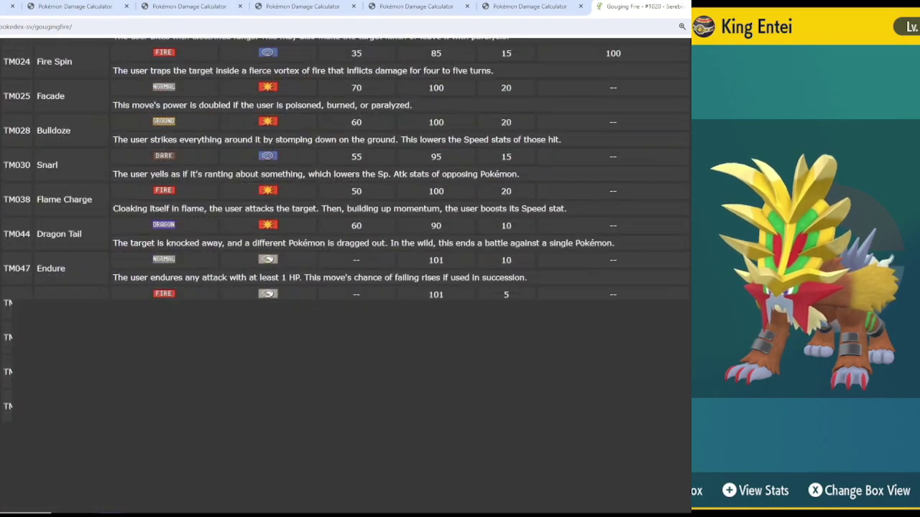
scroll(345, 273, "down", 6)
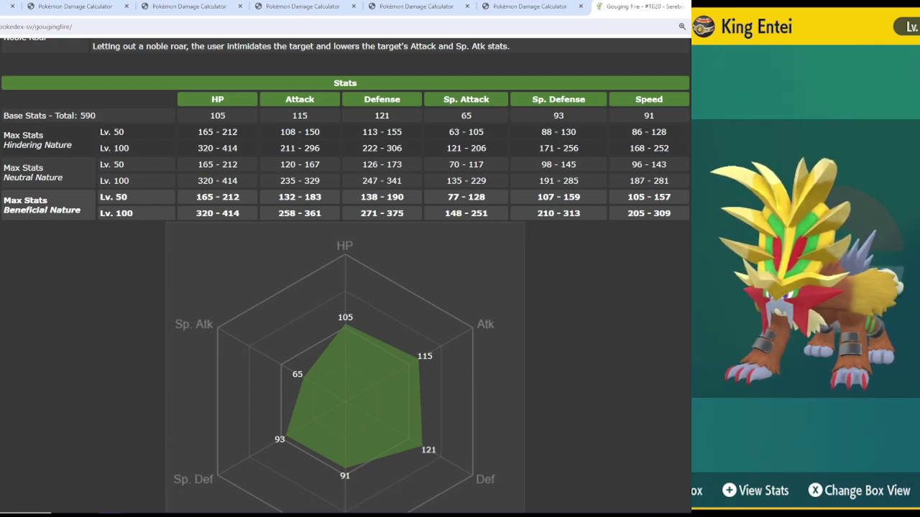
scroll(345, 273, "up", 15)
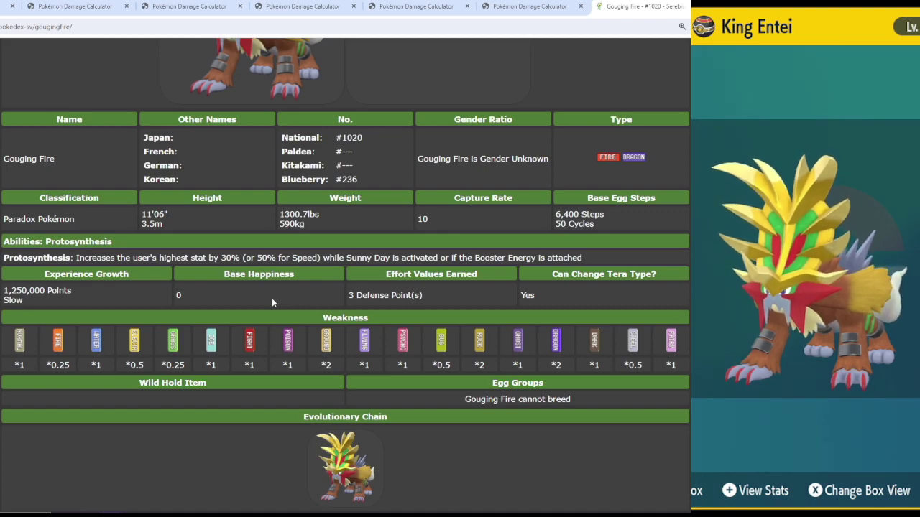
scroll(301, 295, "down", 6)
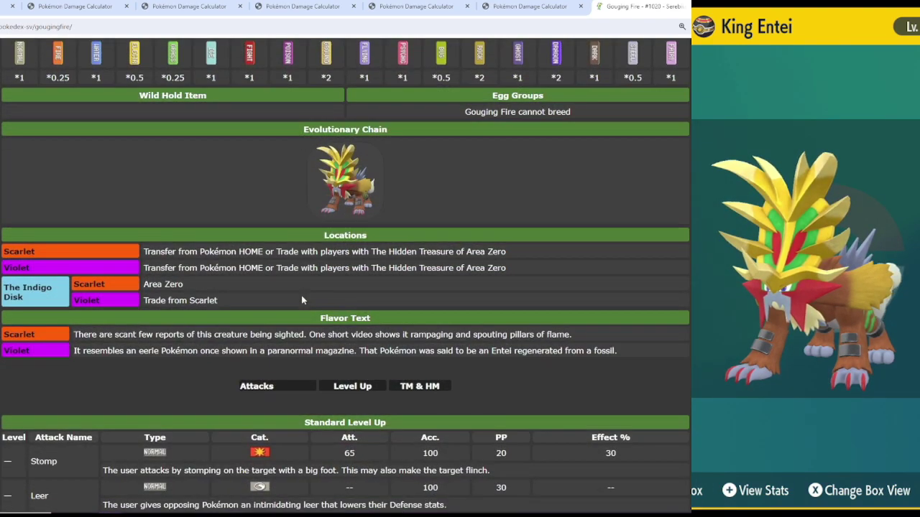
scroll(302, 303, "down", 1)
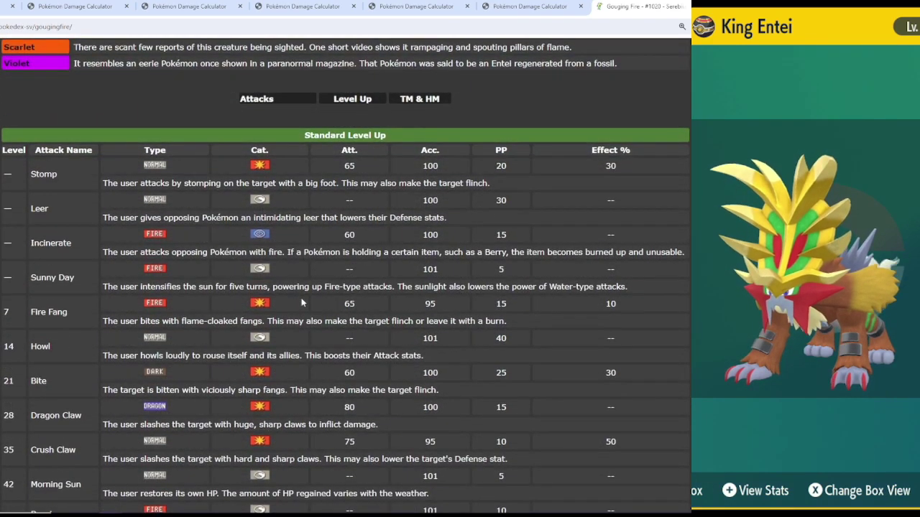
scroll(302, 303, "down", 5)
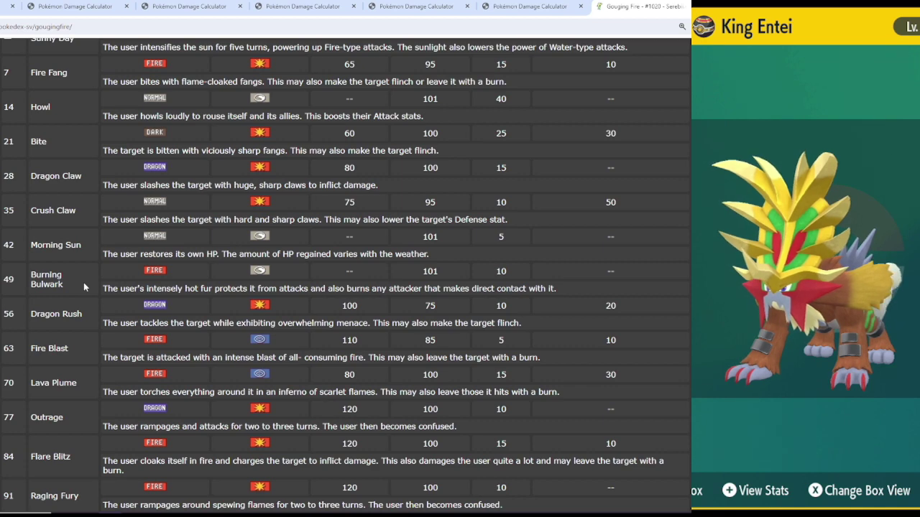
scroll(132, 299, "down", 2)
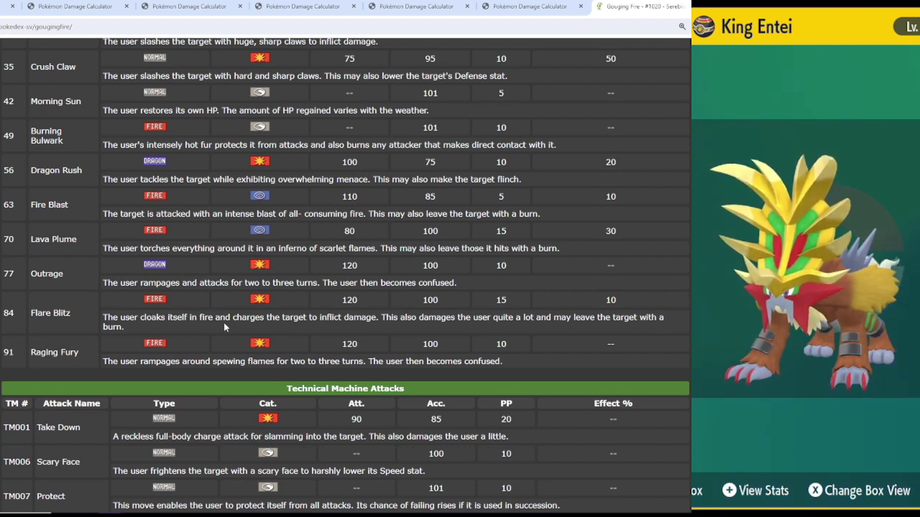
scroll(223, 326, "down", 3)
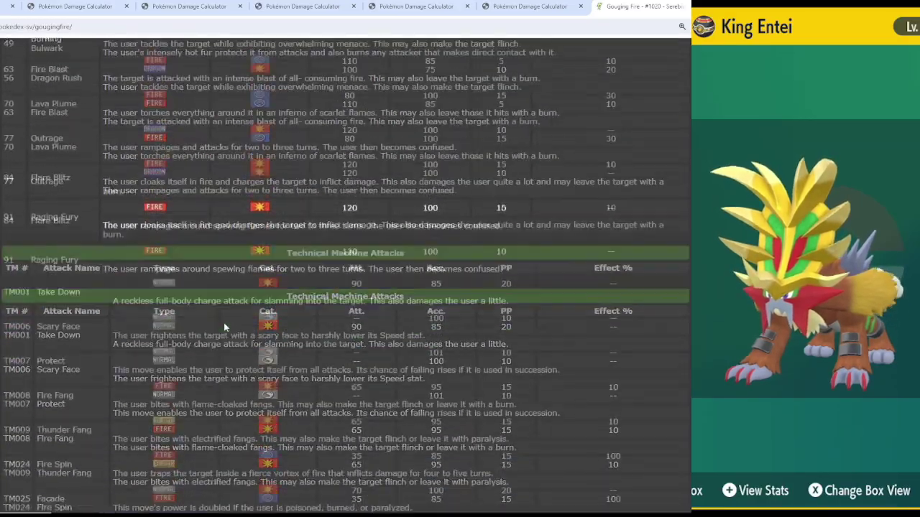
- Read through Gouging Fire's Technical Machine attacks from Facade down to Double-Edge
scroll(209, 291, "down", 4)
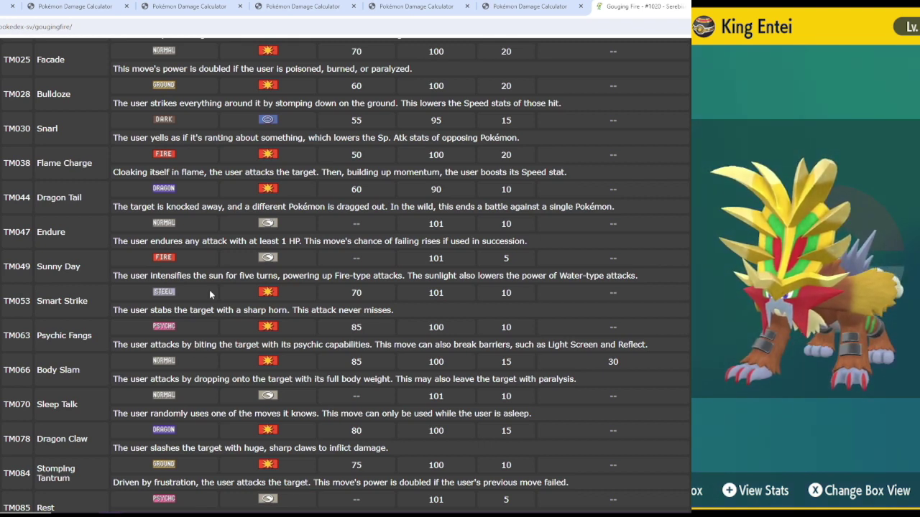
scroll(209, 289, "down", 2)
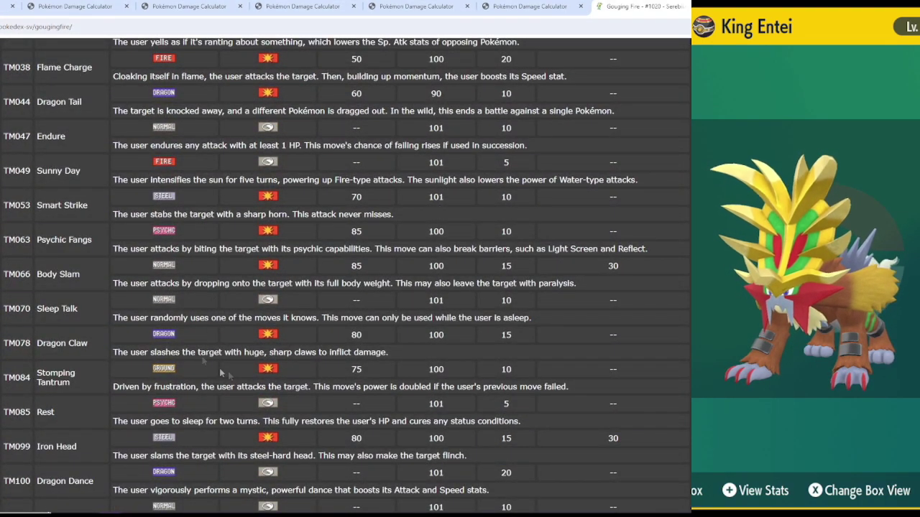
scroll(230, 369, "down", 1)
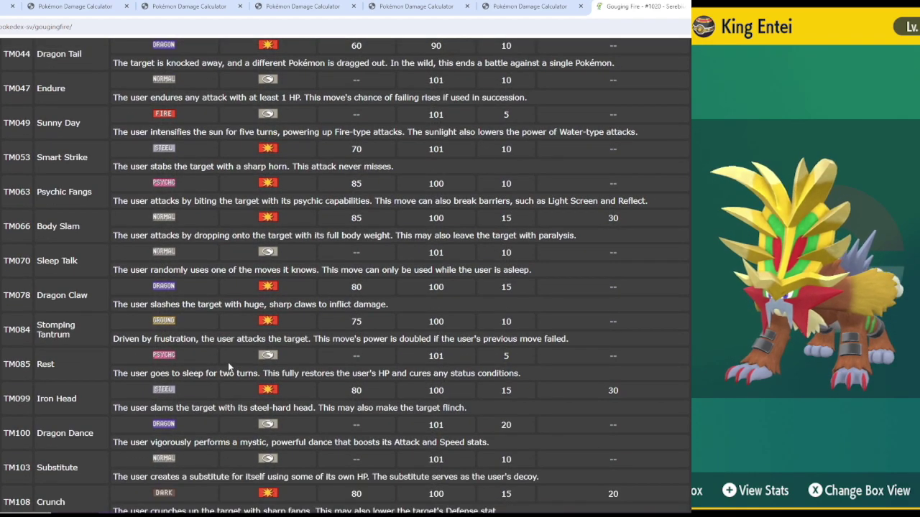
scroll(228, 368, "down", 1)
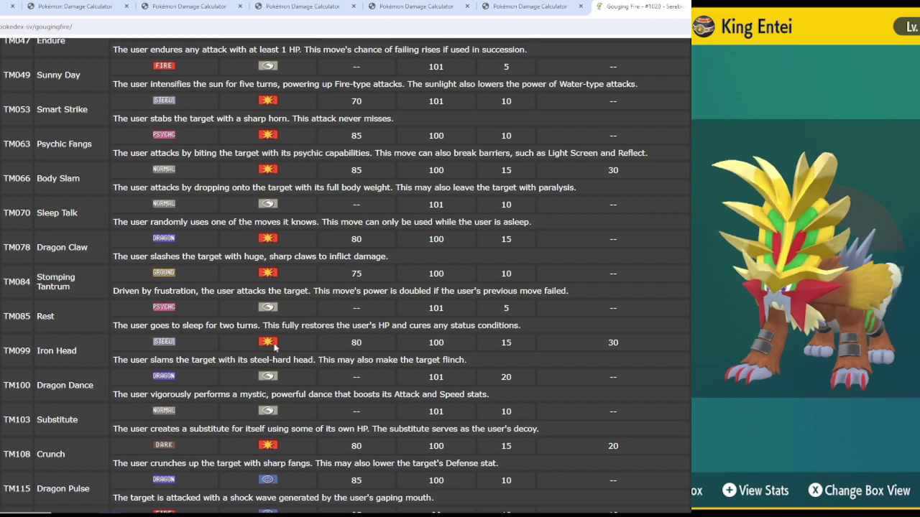
scroll(273, 348, "down", 2)
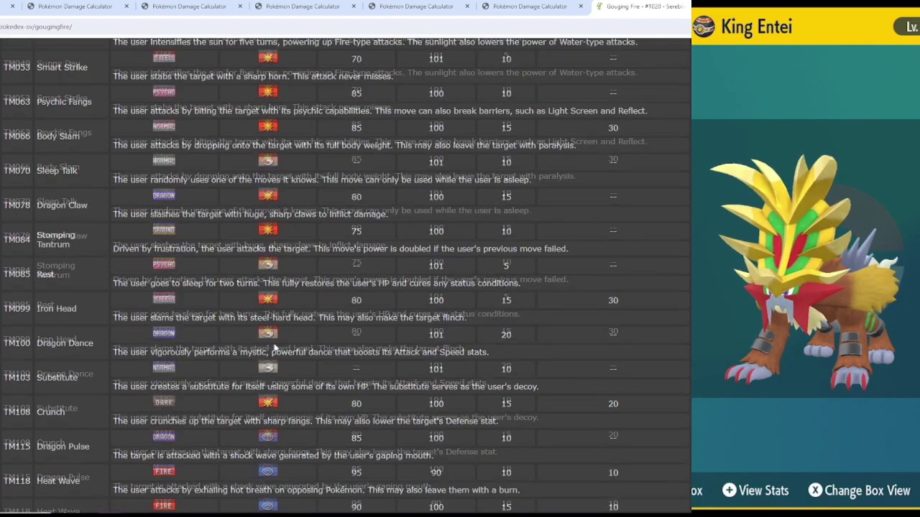
scroll(273, 348, "down", 1)
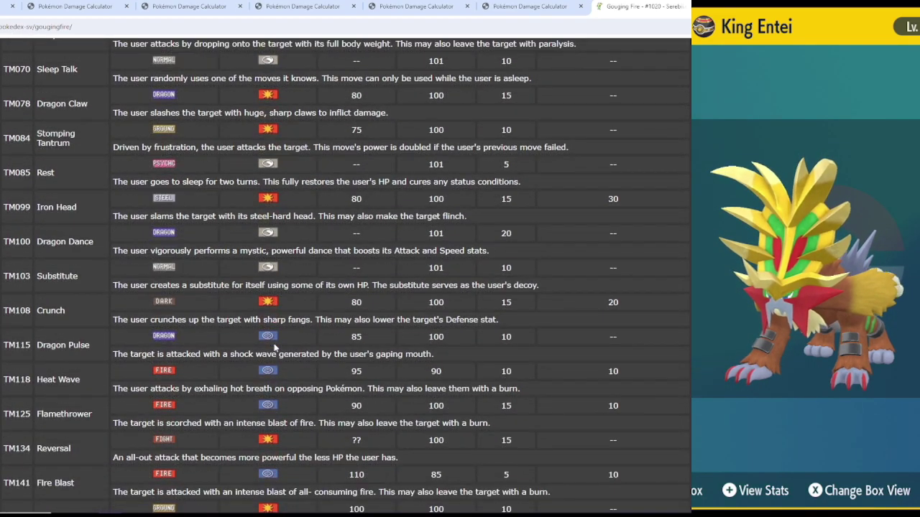
scroll(273, 348, "down", 1)
scroll(274, 348, "down", 3)
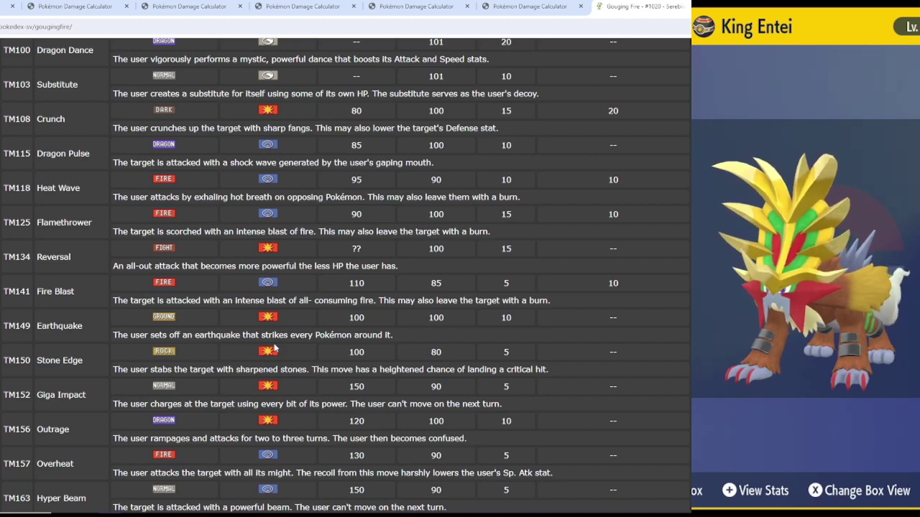
scroll(274, 349, "down", 3)
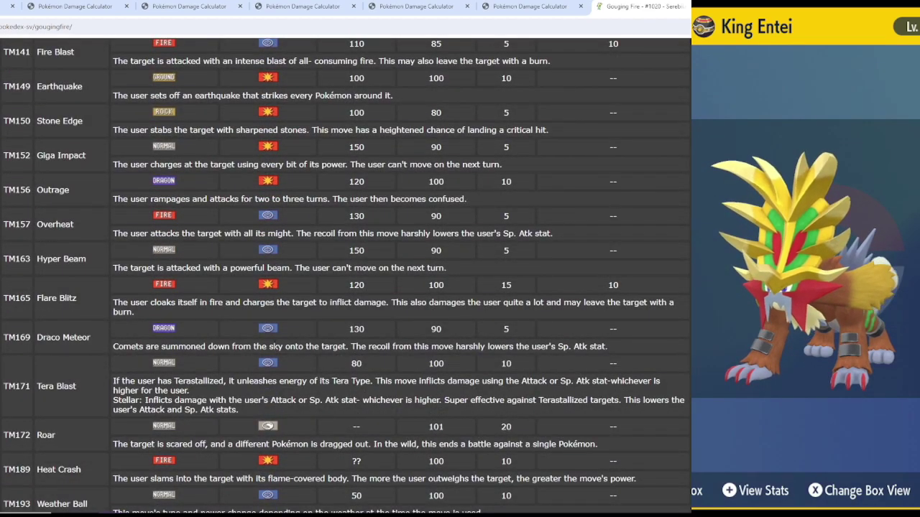
scroll(262, 363, "down", 1)
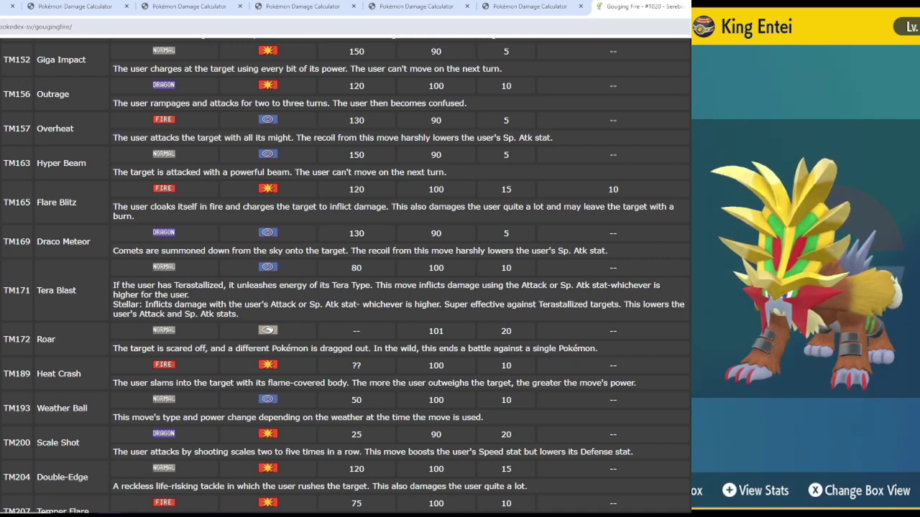
- Check the Ogerpon versus Gouging Fire damage calculation under Sun, and return the weather to None
left_click(7, 7)
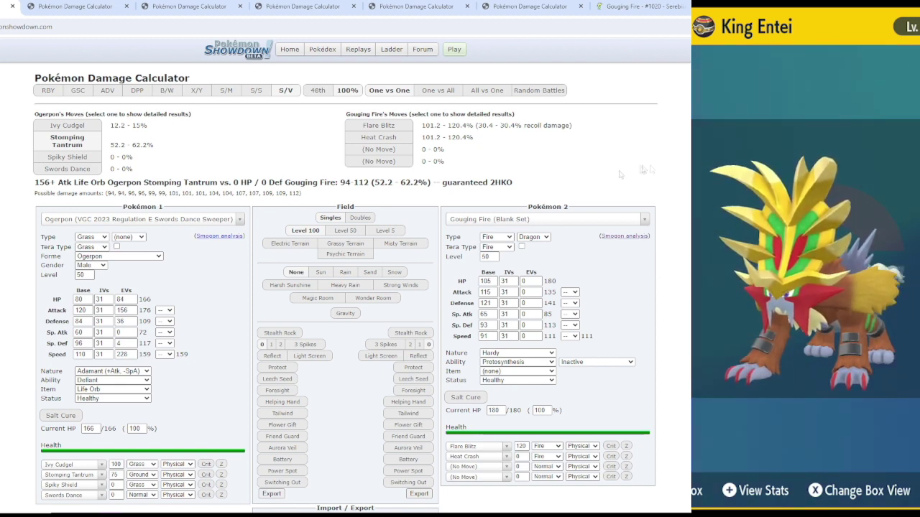
left_click(317, 273)
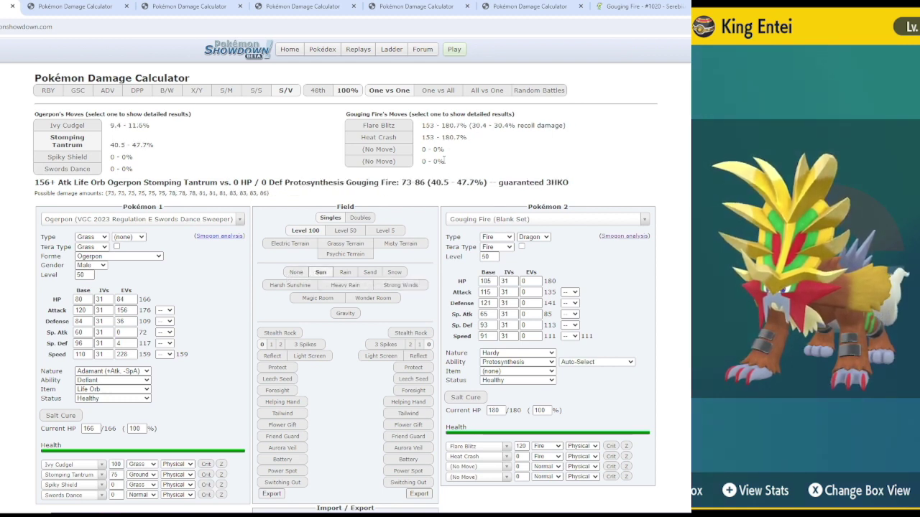
left_click(296, 273)
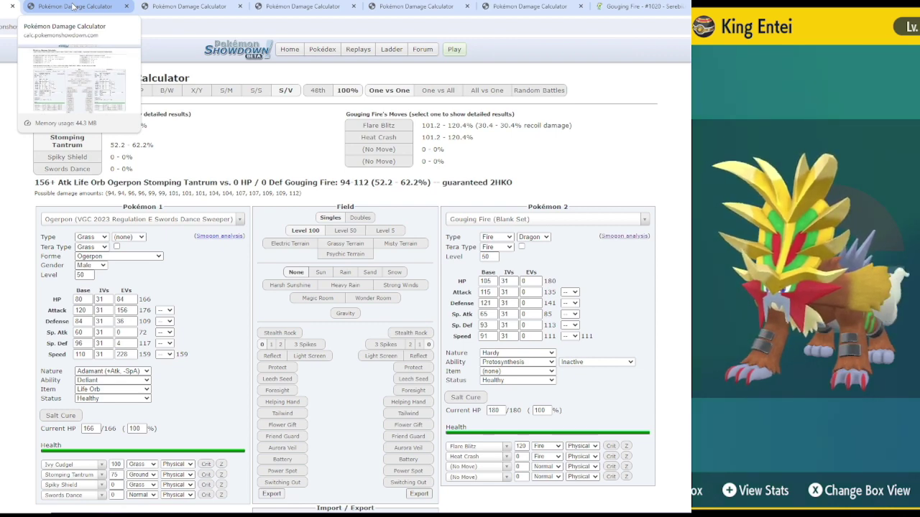
- In the Iron Hands calculation, give Gouging Fire 252 Attack EVs and an Adamant nature
left_click(72, 6)
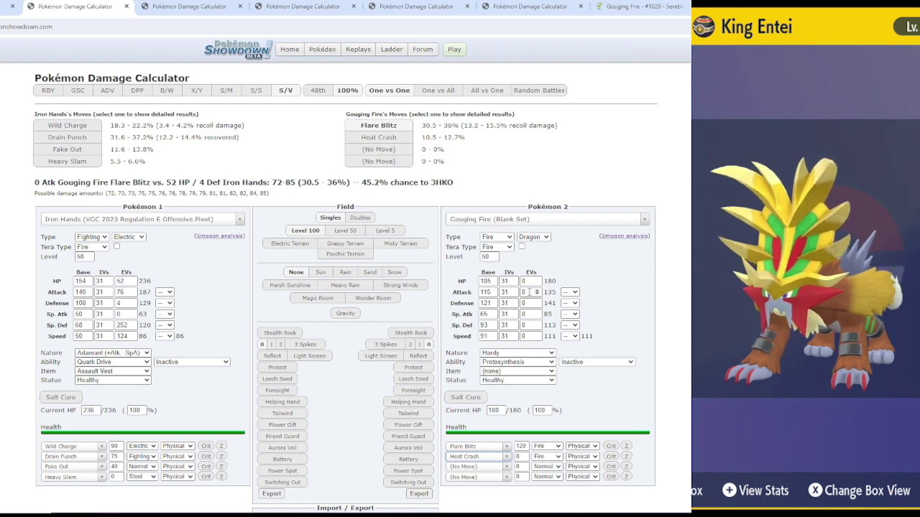
double_click(530, 292)
type("252")
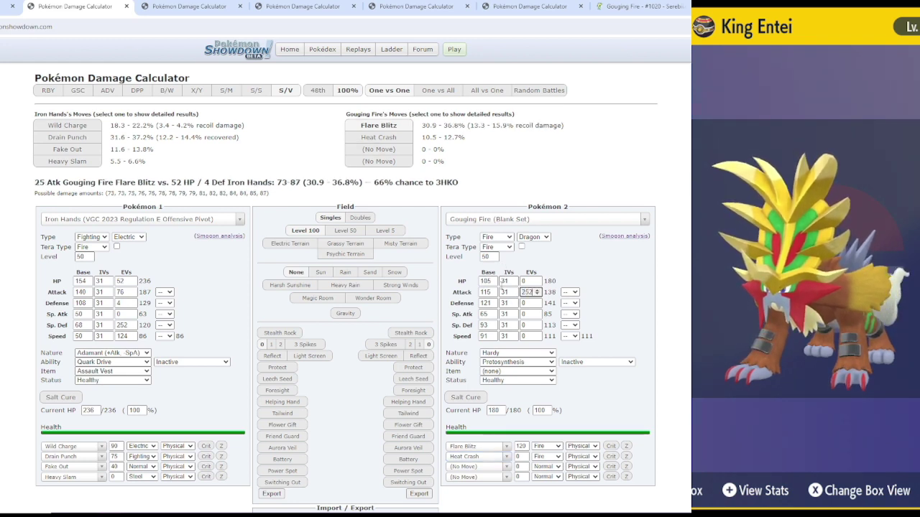
left_click(511, 353)
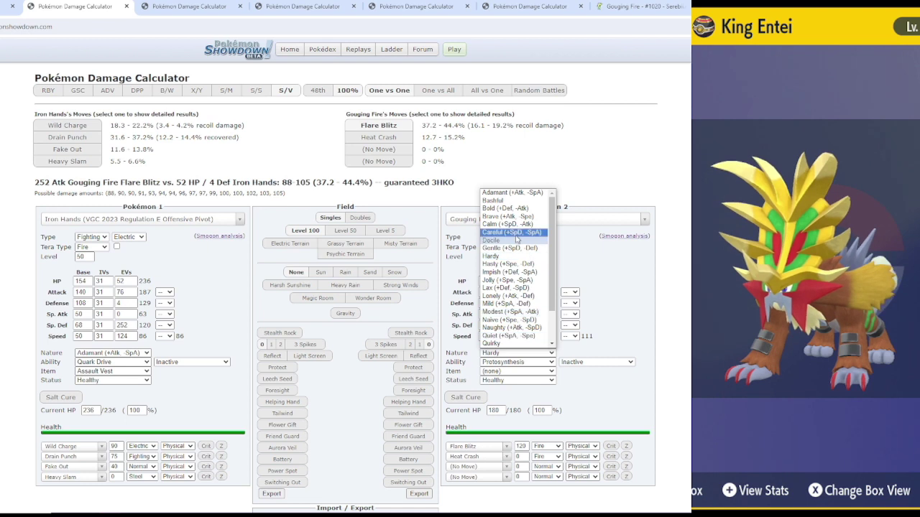
left_click(512, 192)
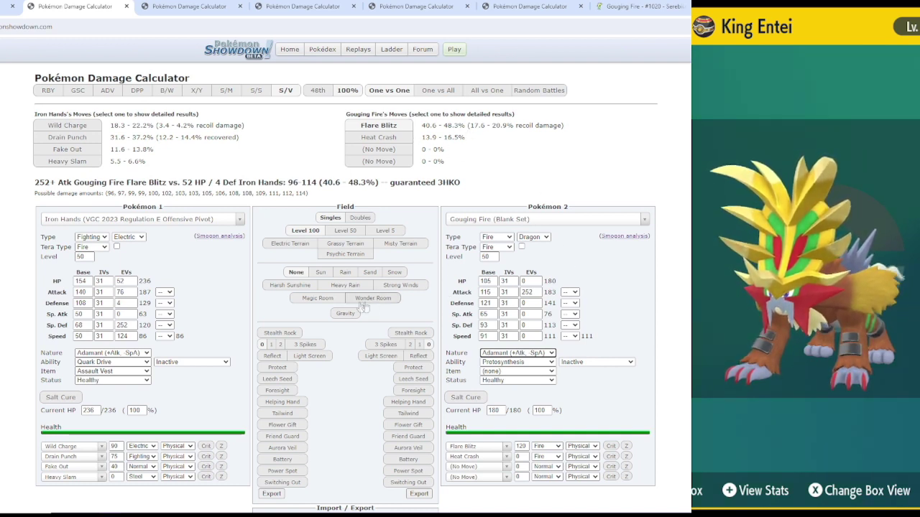
- Check Gouging Fire's damage to Iron Hands in Sun with a +1 Attack boost, and reset both the boost and the weather
left_click(320, 273)
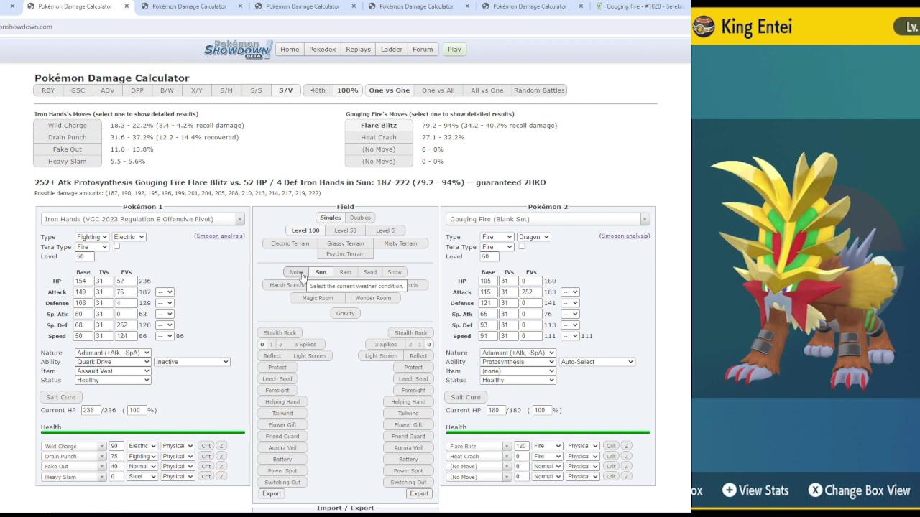
left_click(570, 293)
left_click(572, 341)
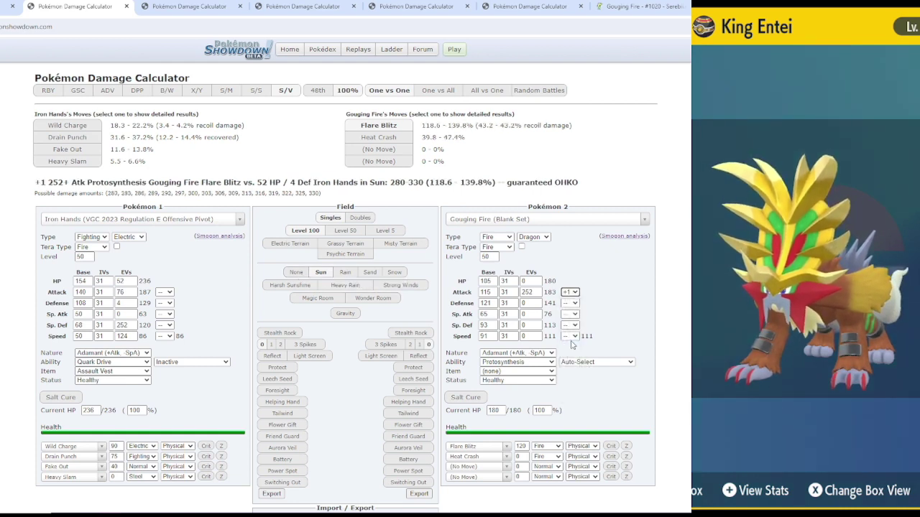
left_click(570, 293)
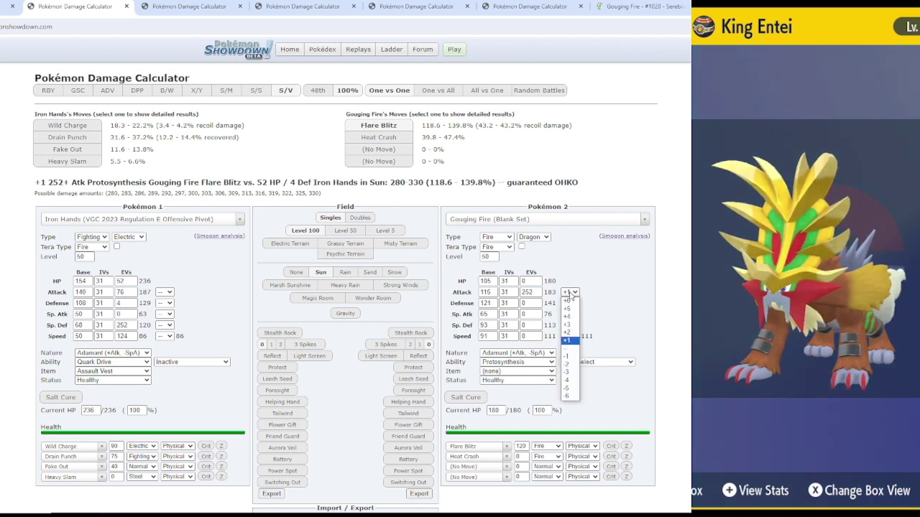
left_click(566, 352)
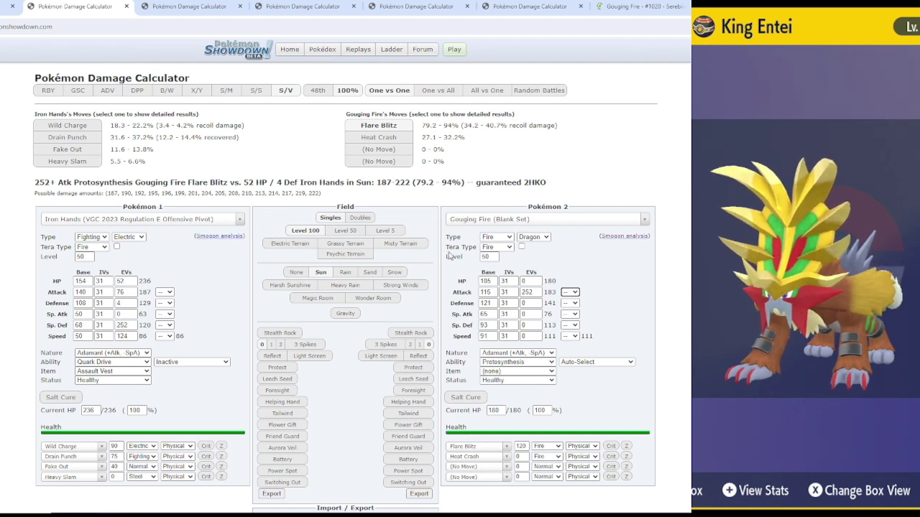
left_click(304, 276)
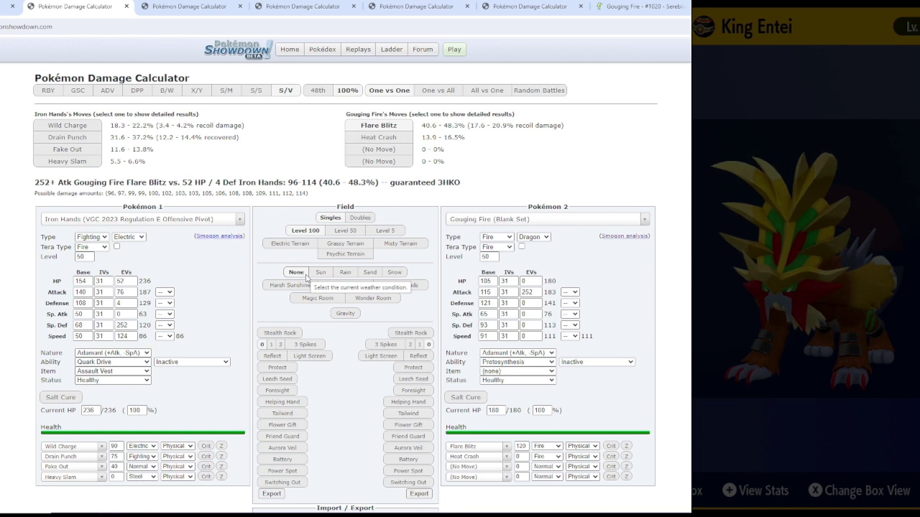
- Compare the Rillaboom versus Gouging Fire damage calculation with the Ogerpon one, ending on Rillaboom's
key("ctrl+Tab")
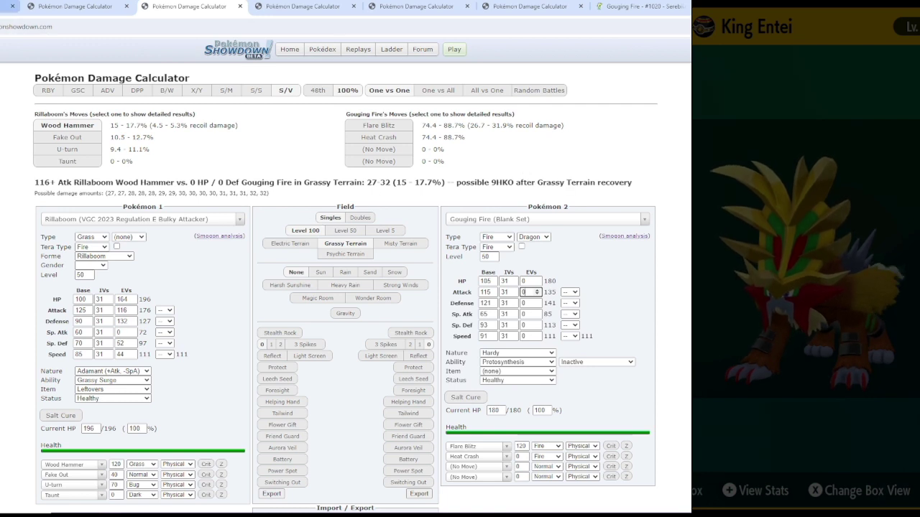
left_click(9, 6)
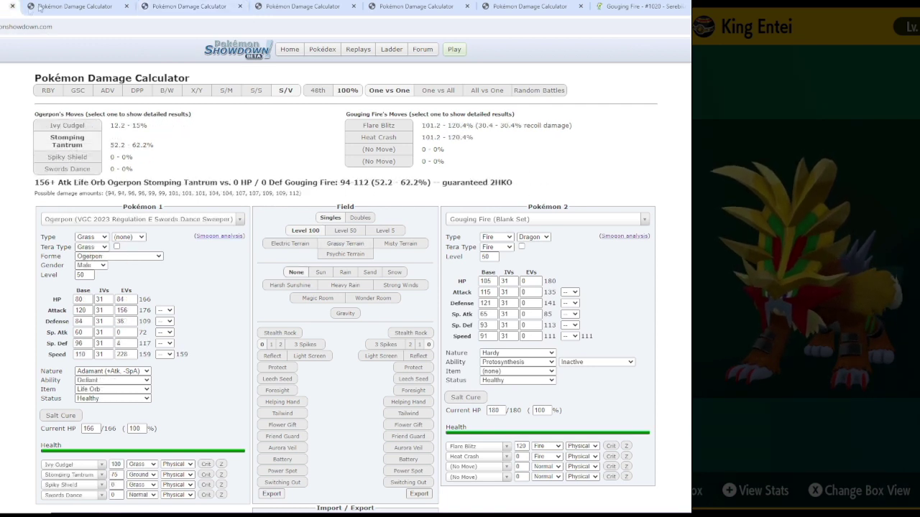
left_click(191, 6)
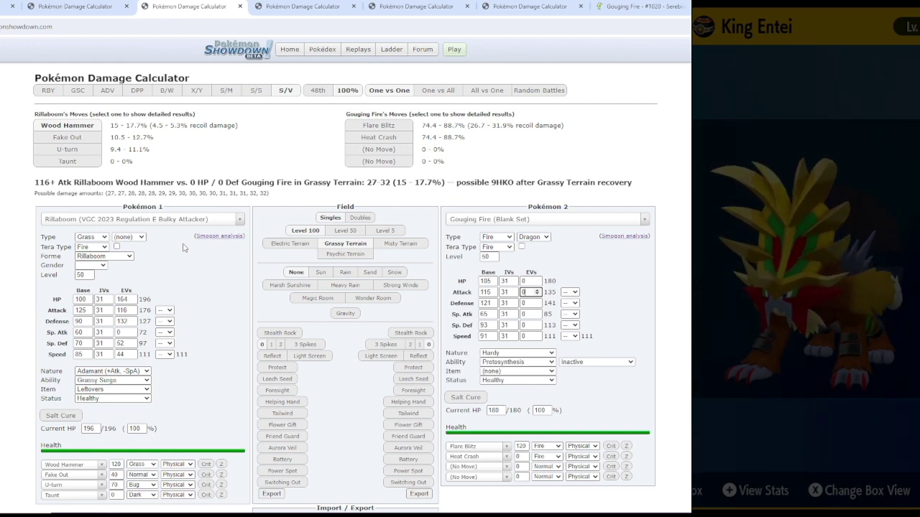
- In the Chien-Pao calculation, set Gouging Fire's nature to Adamant (+Atk, -SpA)
left_click(267, 5)
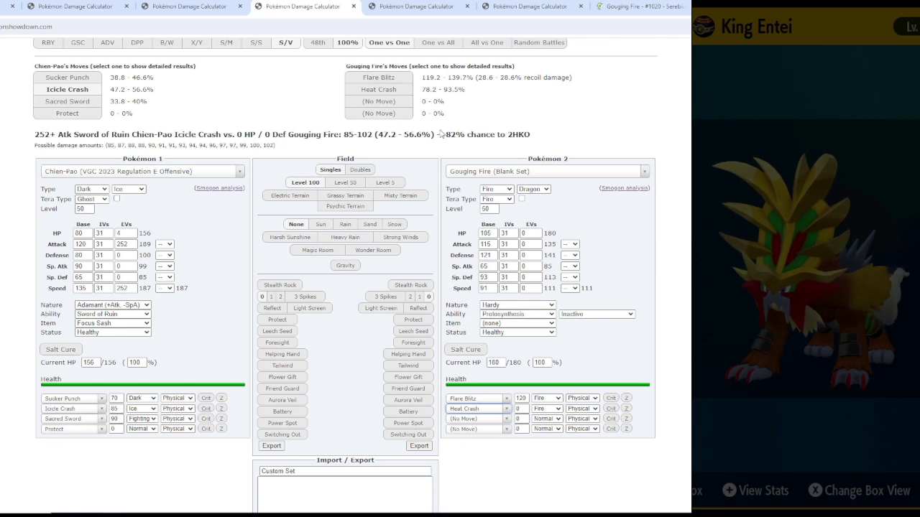
left_click(500, 306)
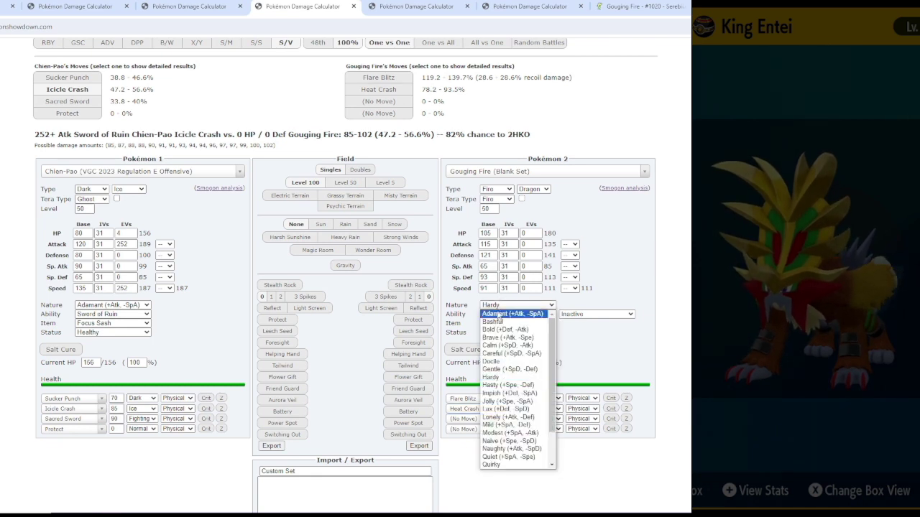
left_click(502, 315)
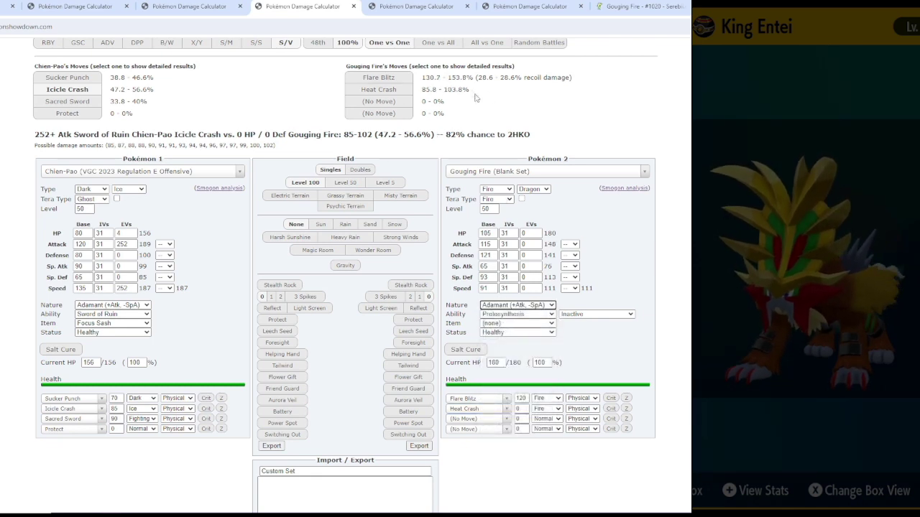
- Check Gouging Fire's damage to Chien-Pao in Sun and with a +1 Attack boost, resetting each condition after viewing
left_click(322, 225)
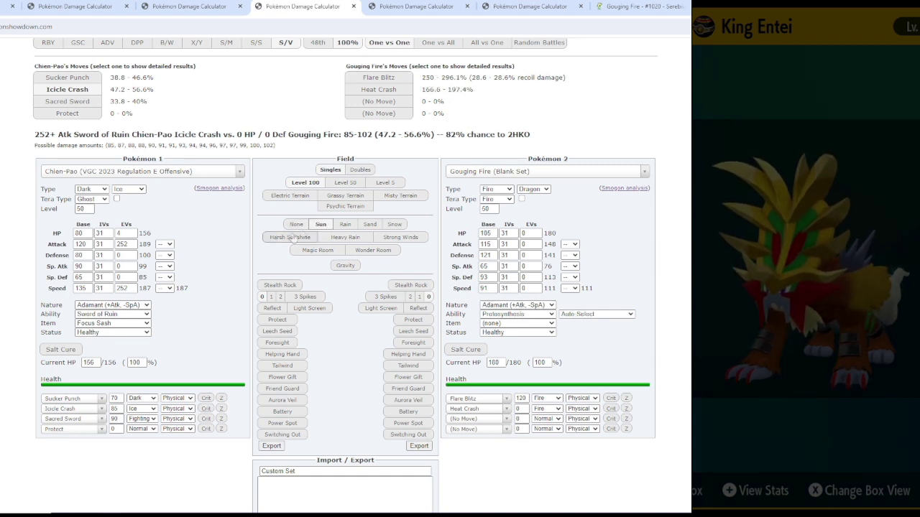
left_click(296, 225)
left_click(570, 245)
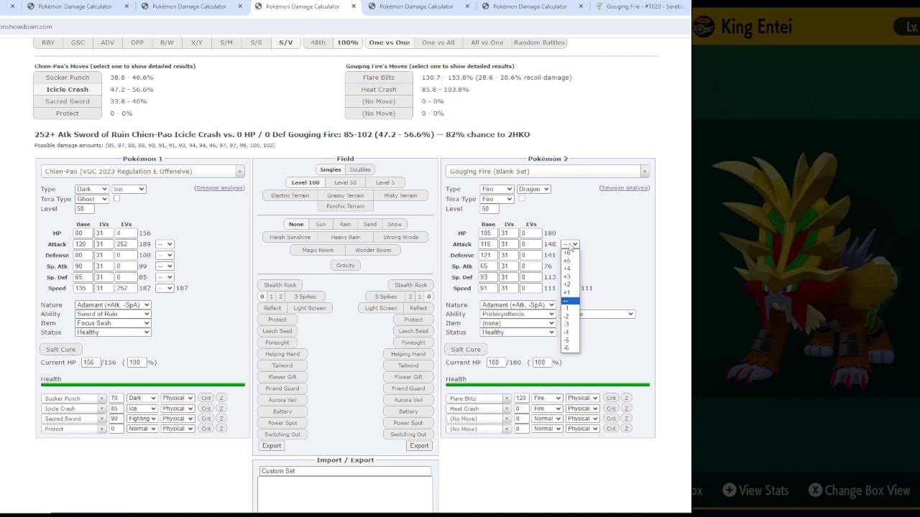
left_click(568, 294)
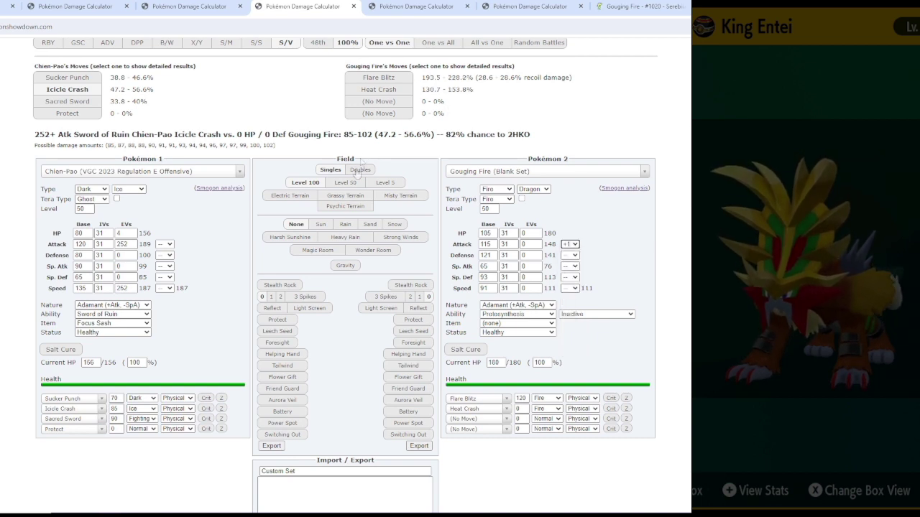
left_click(570, 245)
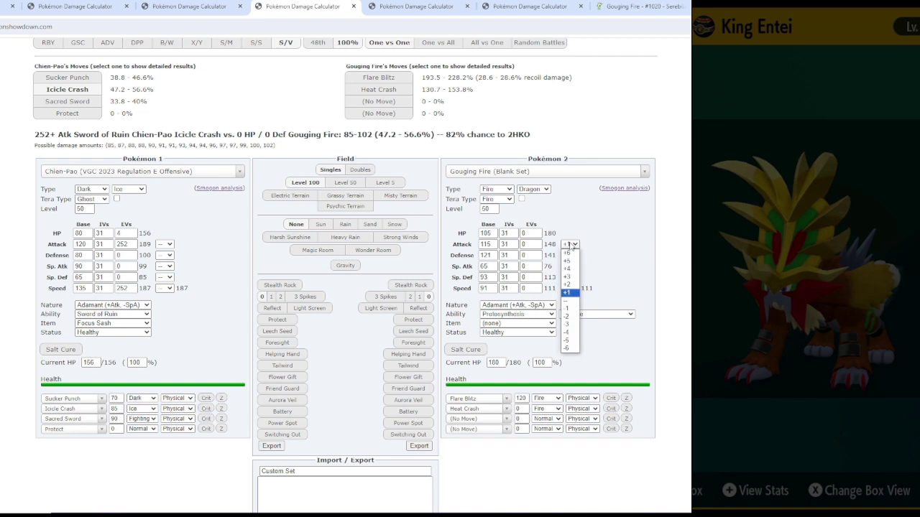
left_click(566, 300)
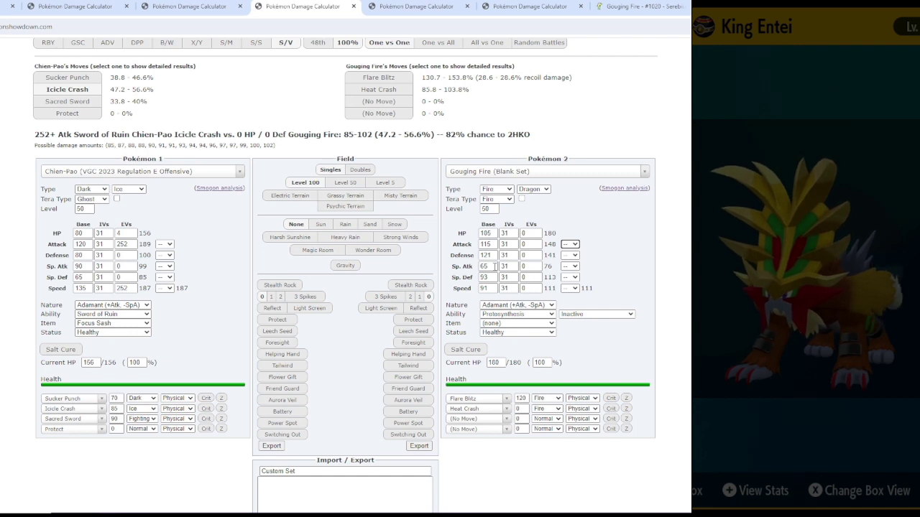
- In the Gholdengo calculation, set Gouging Fire's nature to Adamant (+Atk, -SpA)
left_click(416, 6)
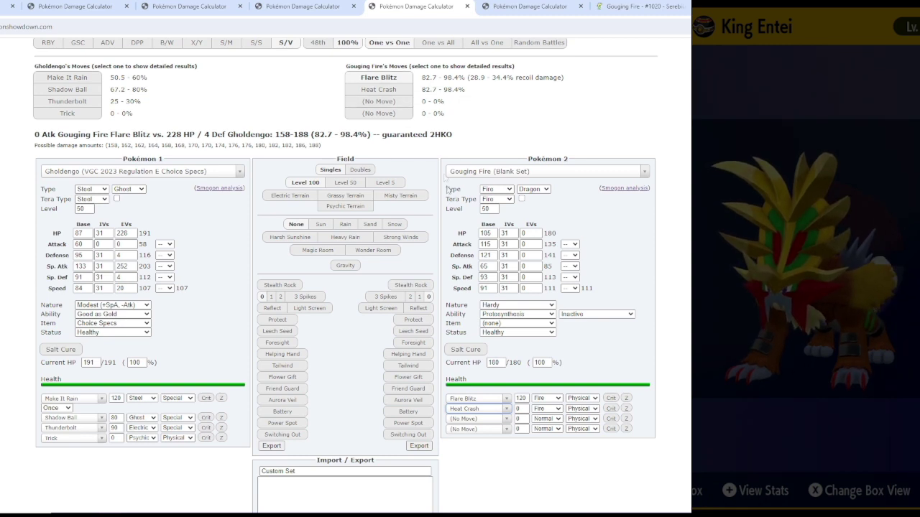
left_click(499, 306)
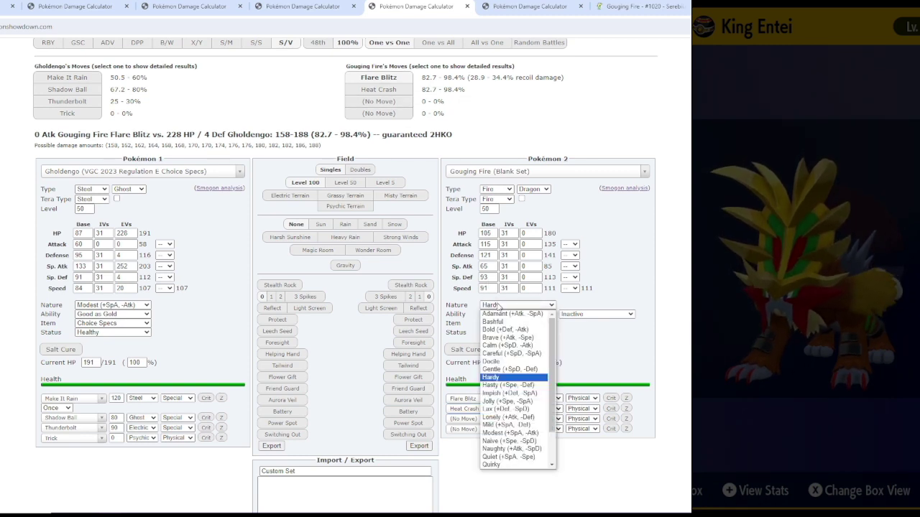
left_click(501, 313)
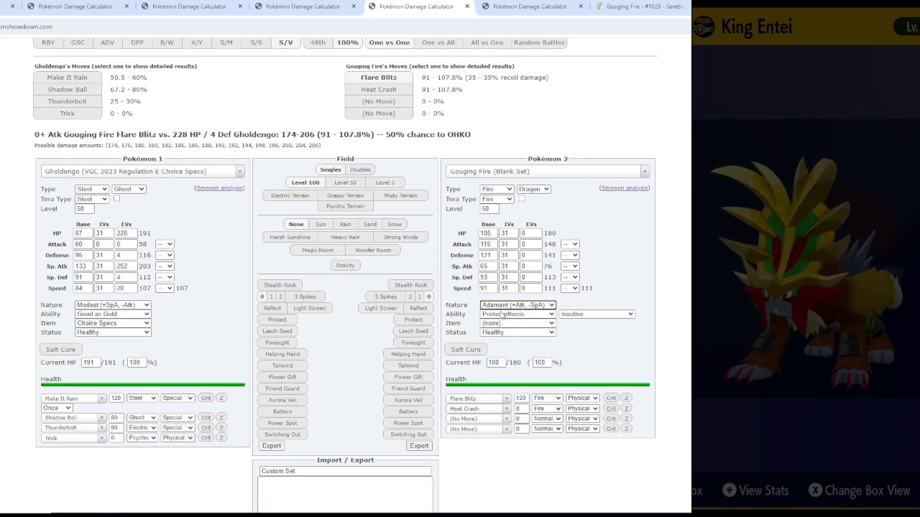
- Check Gouging Fire's damage to Gholdengo with a +1 Attack boost and in Sun, resetting each condition after viewing
left_click(569, 244)
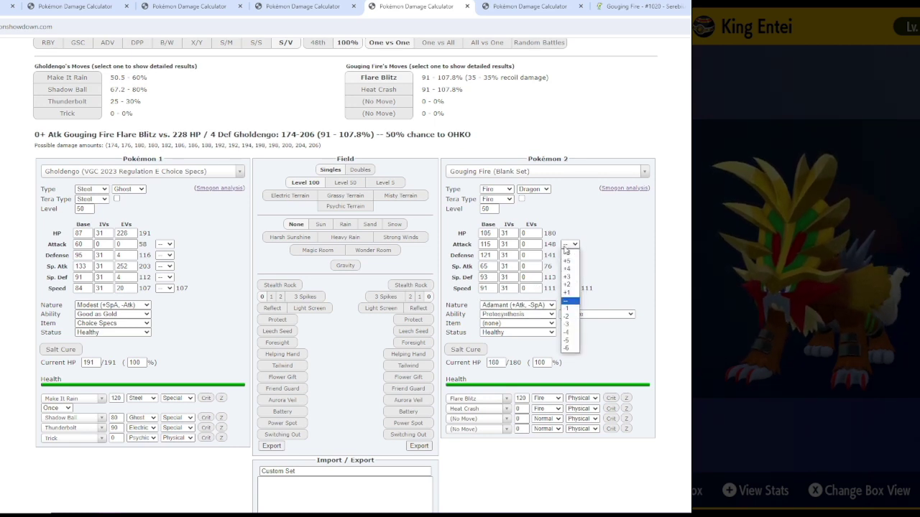
left_click(568, 292)
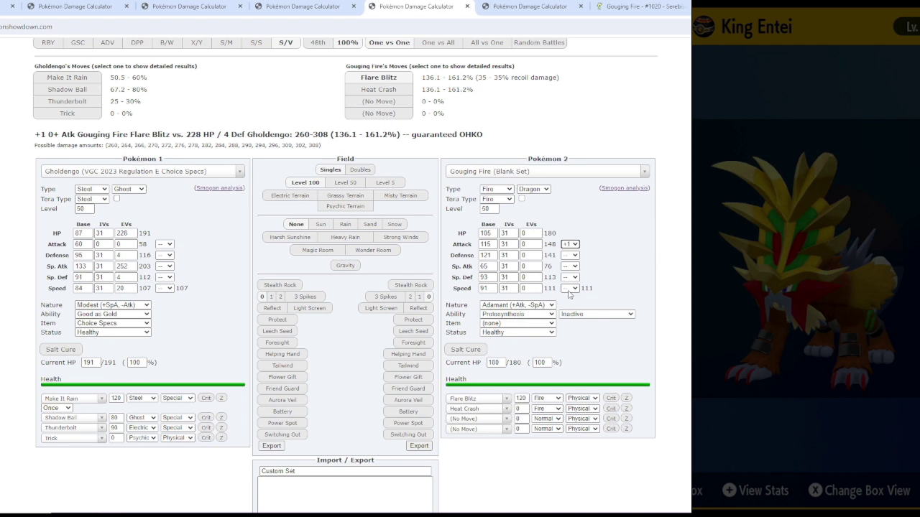
left_click(576, 244)
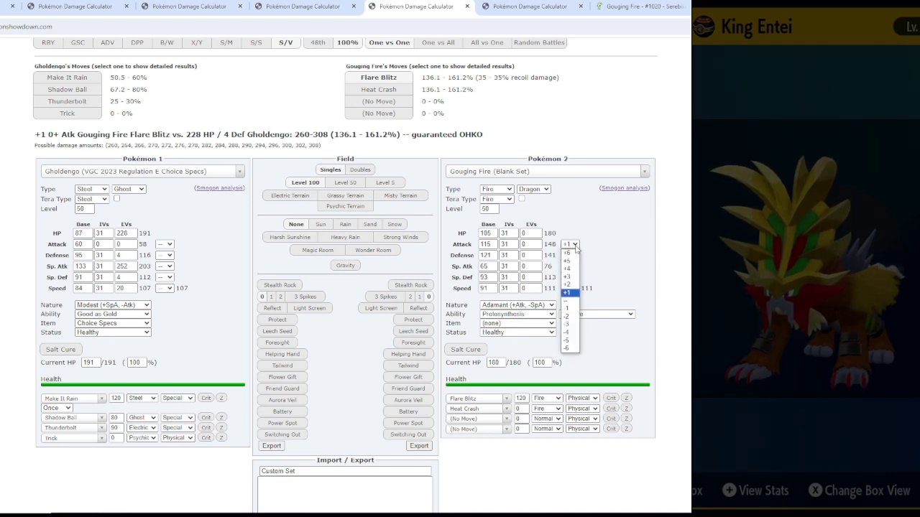
left_click(568, 299)
left_click(320, 224)
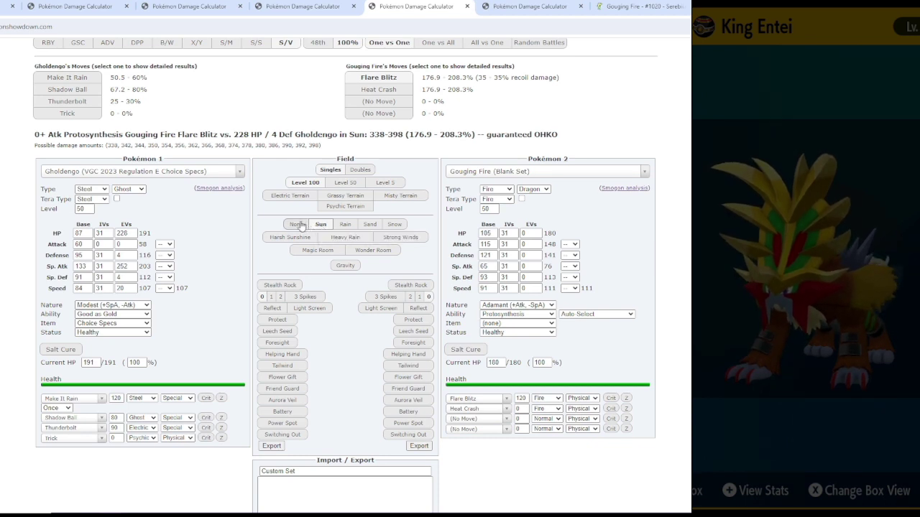
left_click(300, 225)
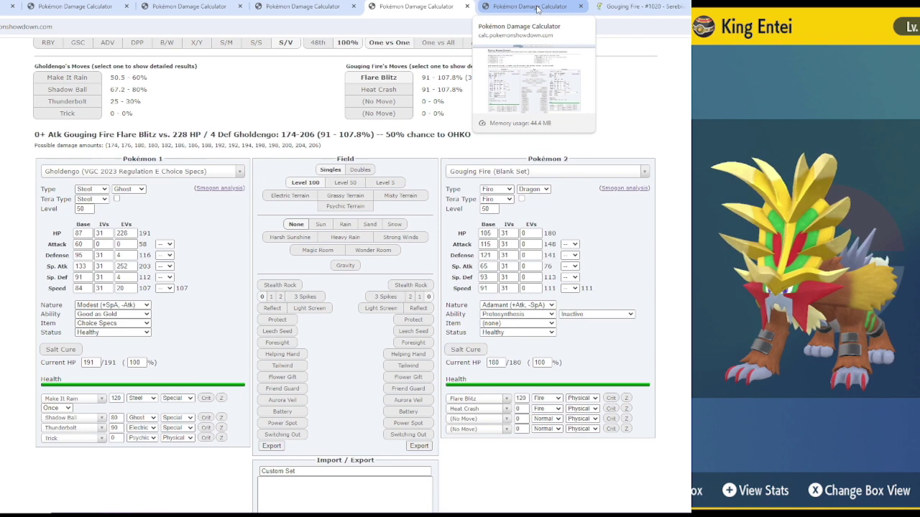
- In the Amoonguss calculation, give Gouging Fire an Adamant nature and 252 Attack EVs
left_click(537, 9)
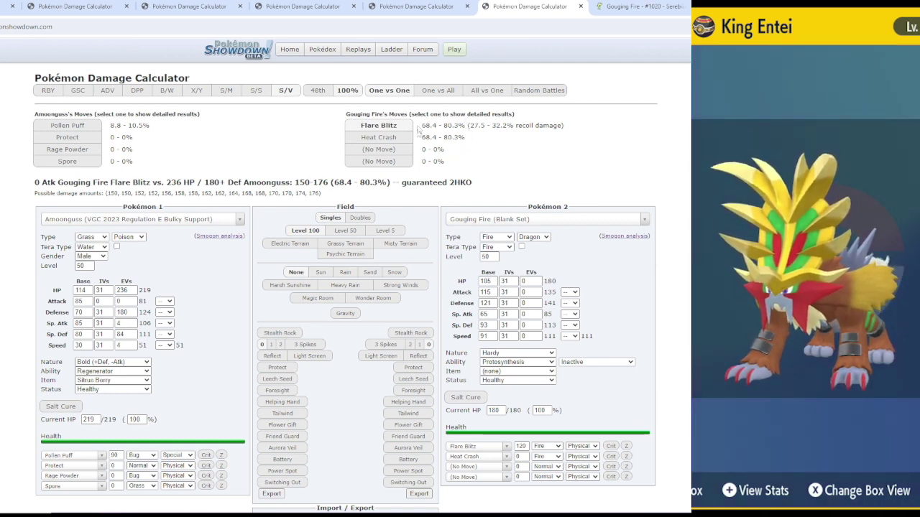
left_click(511, 356)
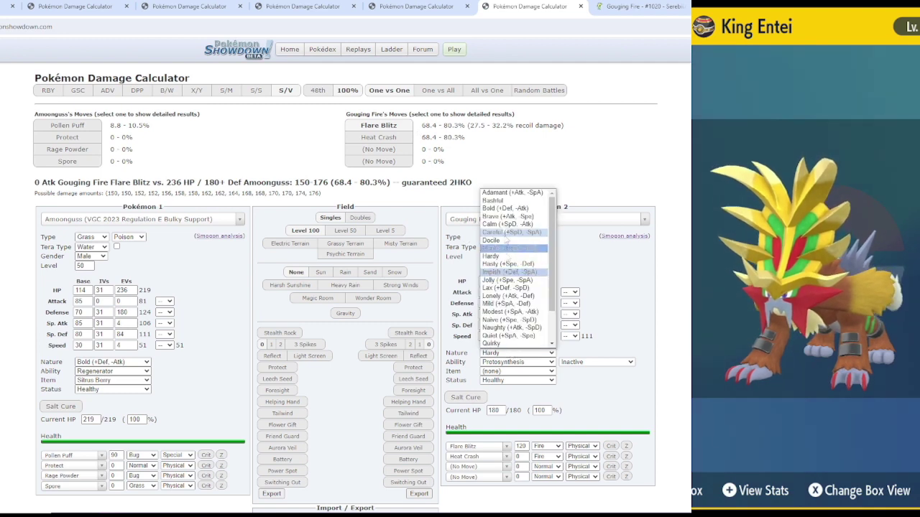
left_click(501, 197)
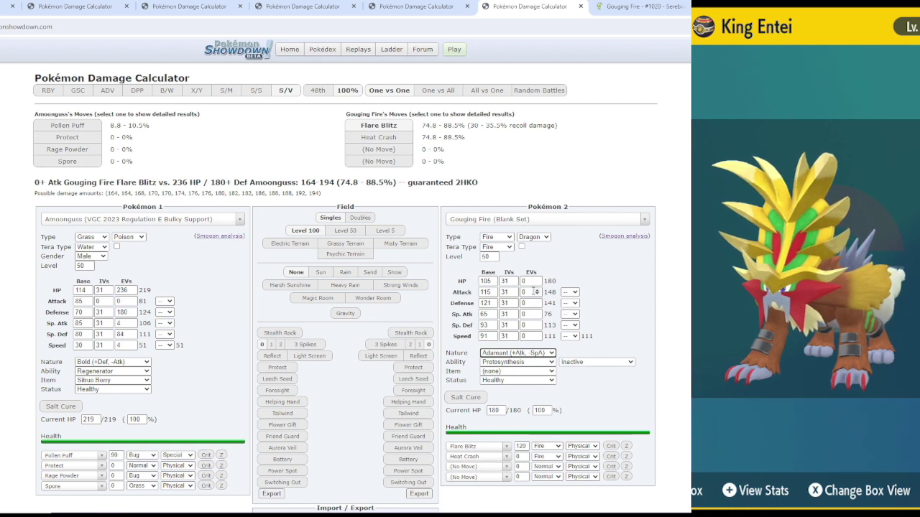
left_click(531, 292)
type("252")
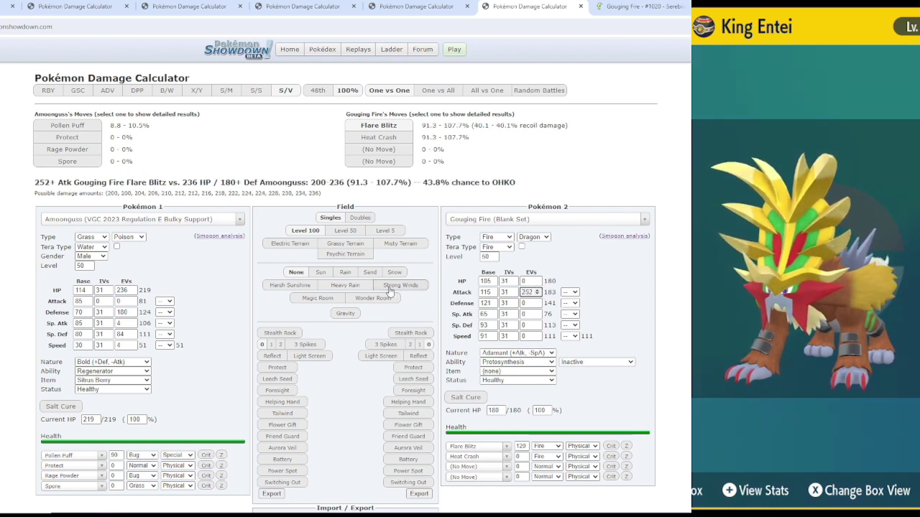
- Check Gouging Fire's damage to Amoonguss with a +1 Attack boost, and reset the boost
left_click(569, 292)
left_click(568, 340)
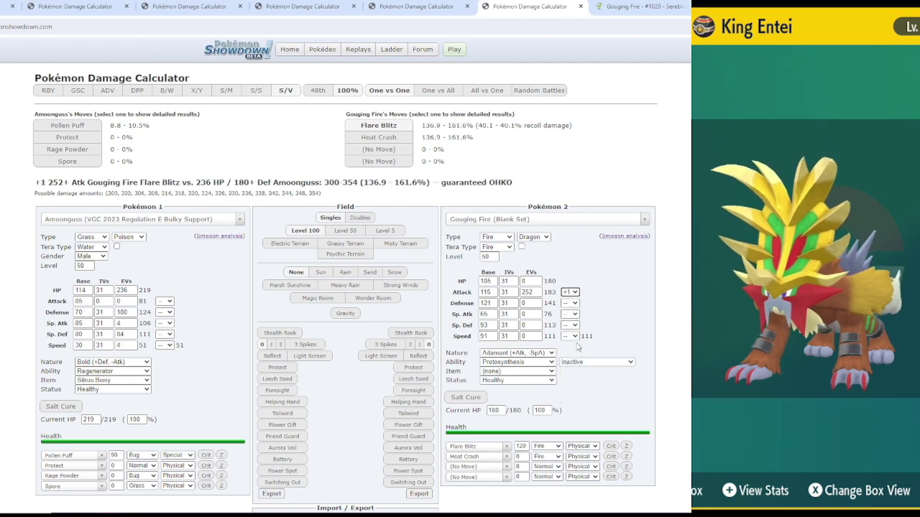
left_click(572, 291)
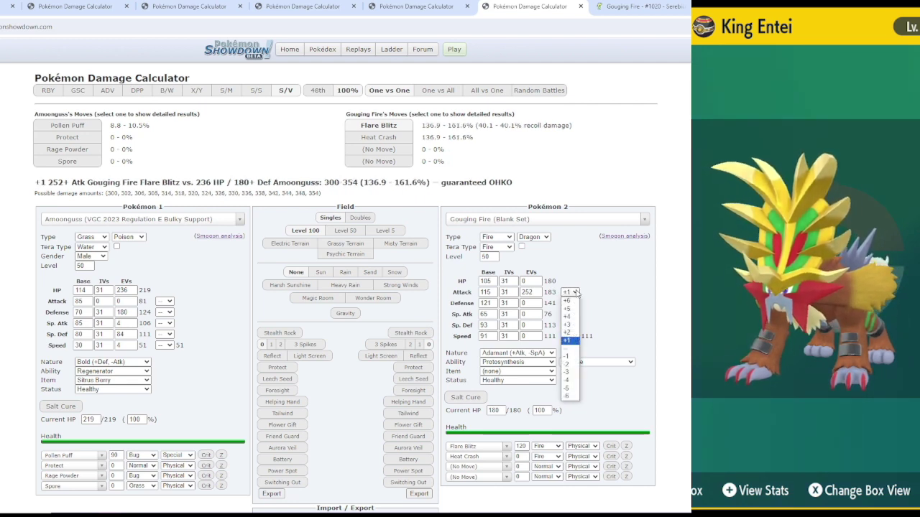
left_click(568, 347)
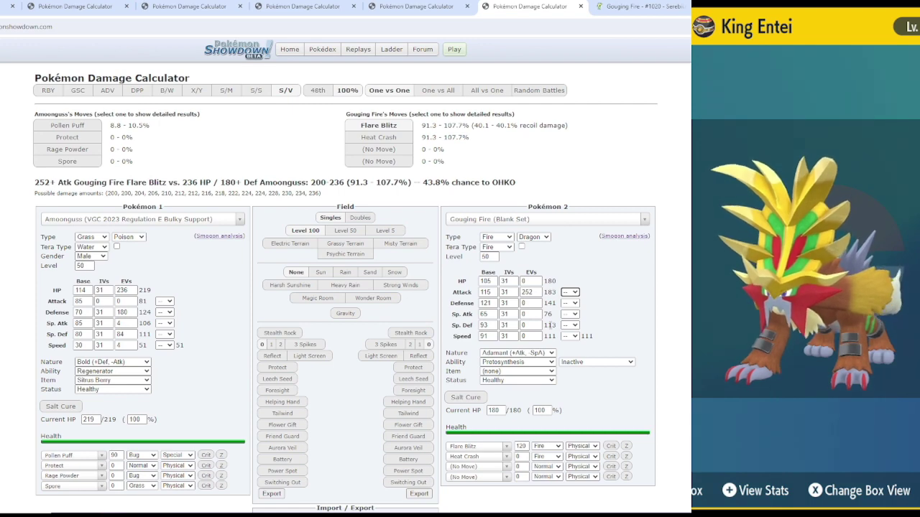
- Examine the Technical Machine and Move Reminder attacks on Gouging Fire's Serebii page
left_click(639, 7)
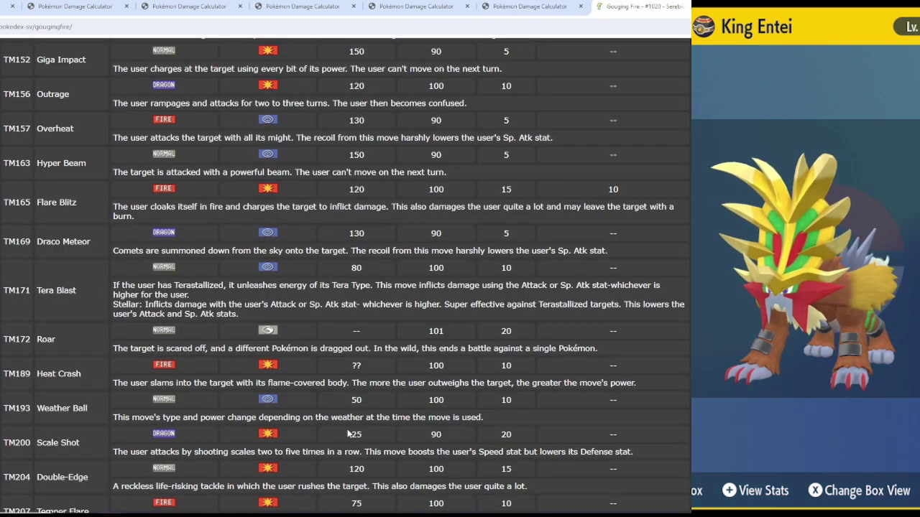
scroll(349, 432, "down", 3)
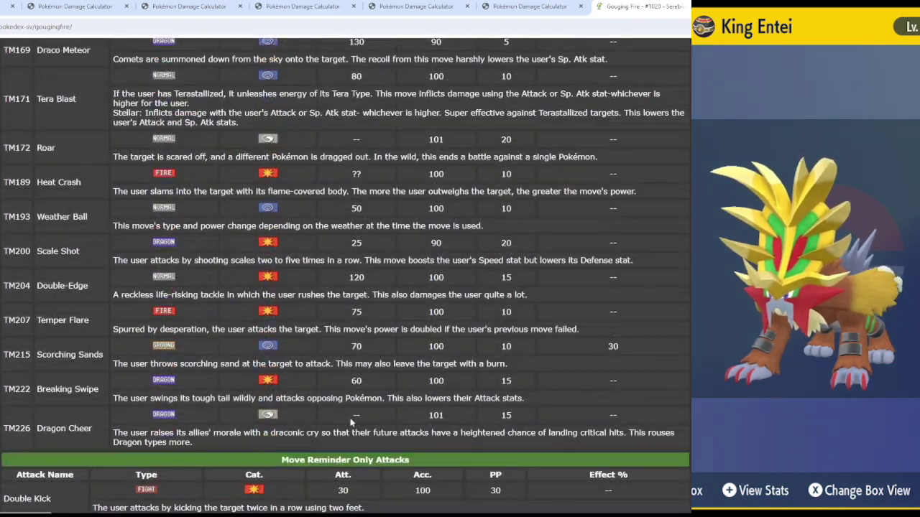
scroll(353, 396, "down", 1)
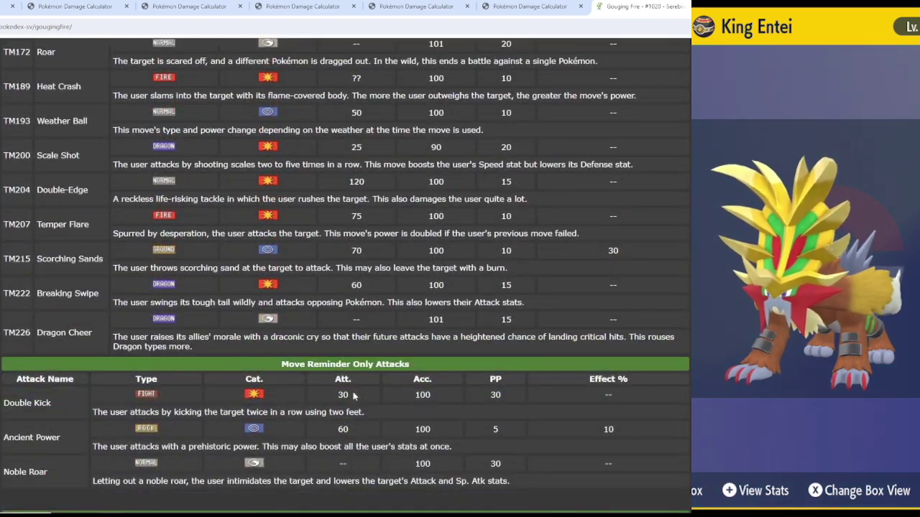
scroll(353, 396, "down", 1)
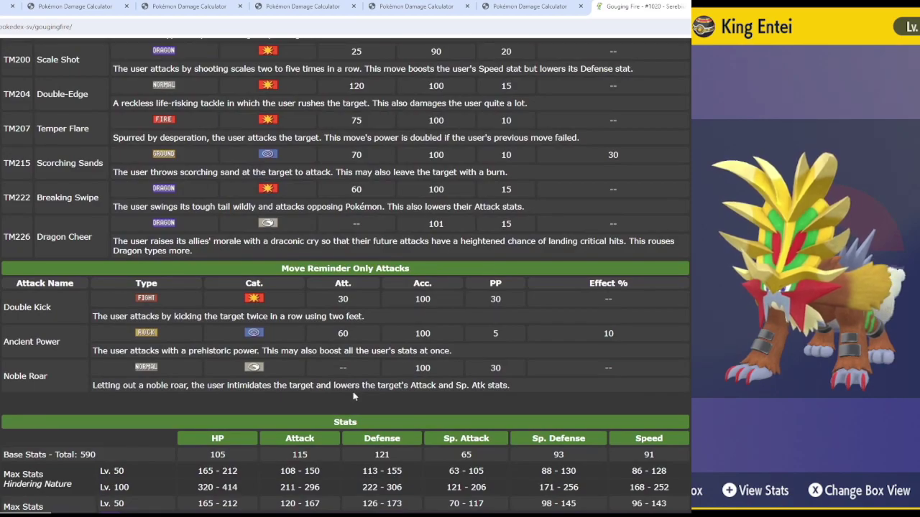
scroll(352, 396, "down", 1)
scroll(353, 394, "up", 2)
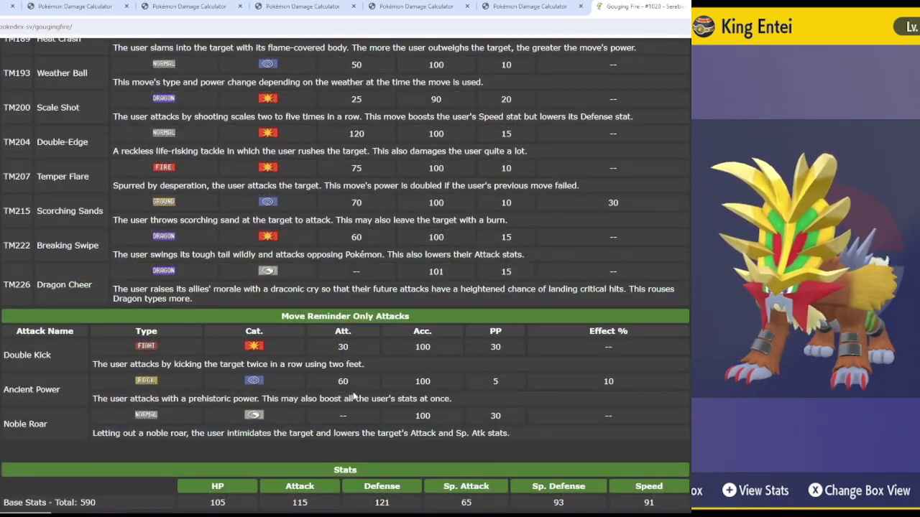
scroll(353, 396, "up", 1)
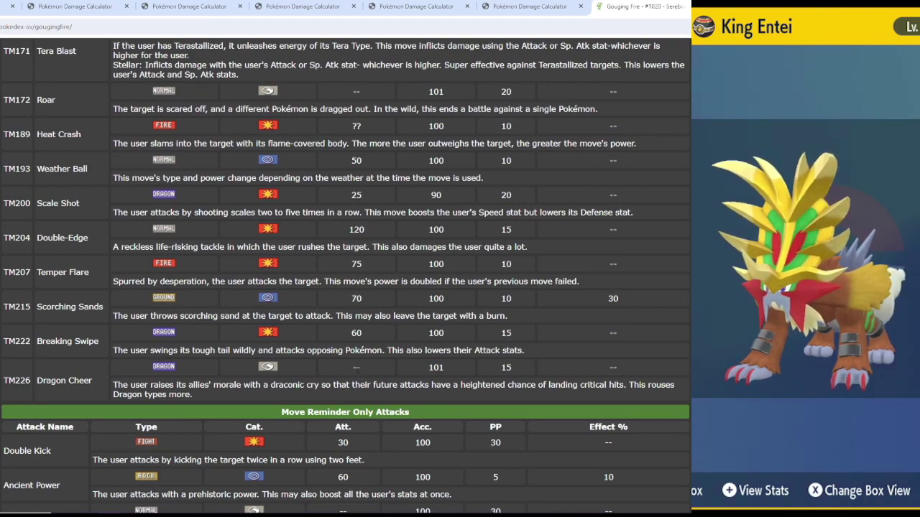
scroll(357, 374, "up", 1)
scroll(358, 373, "up", 1)
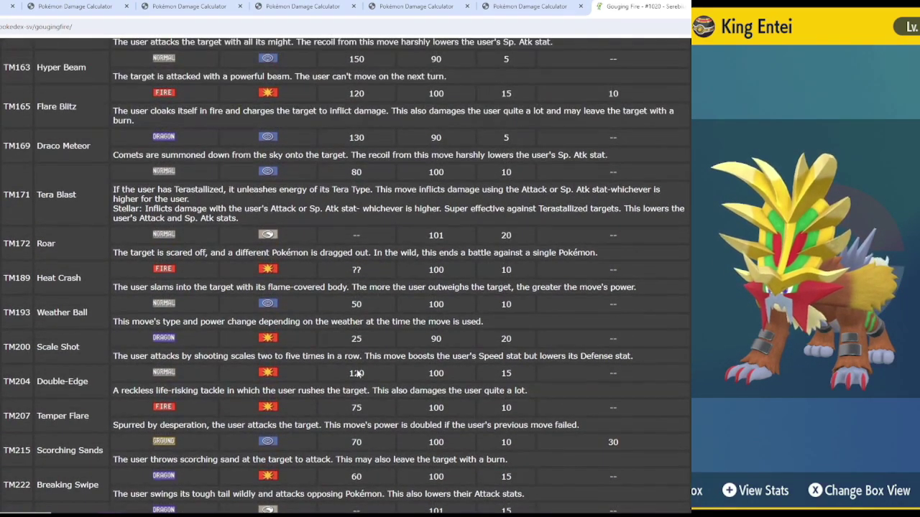
scroll(358, 374, "up", 1)
scroll(358, 372, "up", 2)
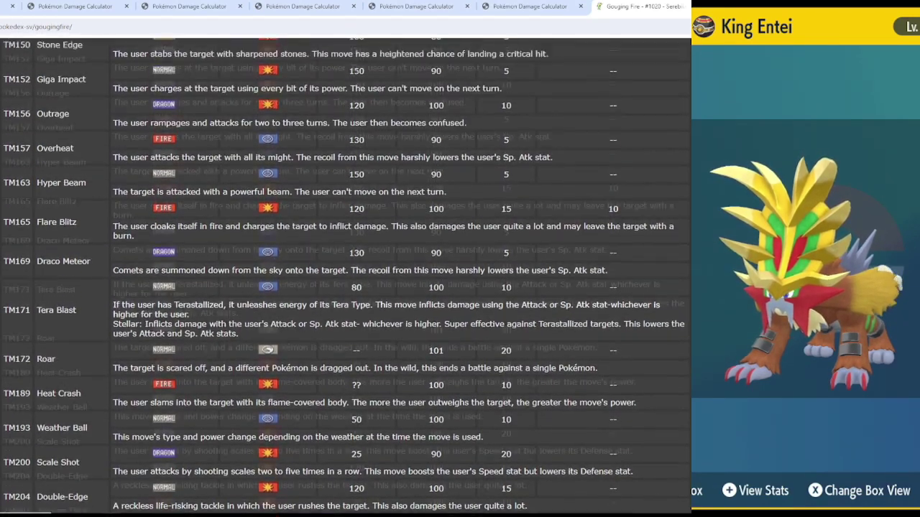
scroll(358, 372, "up", 1)
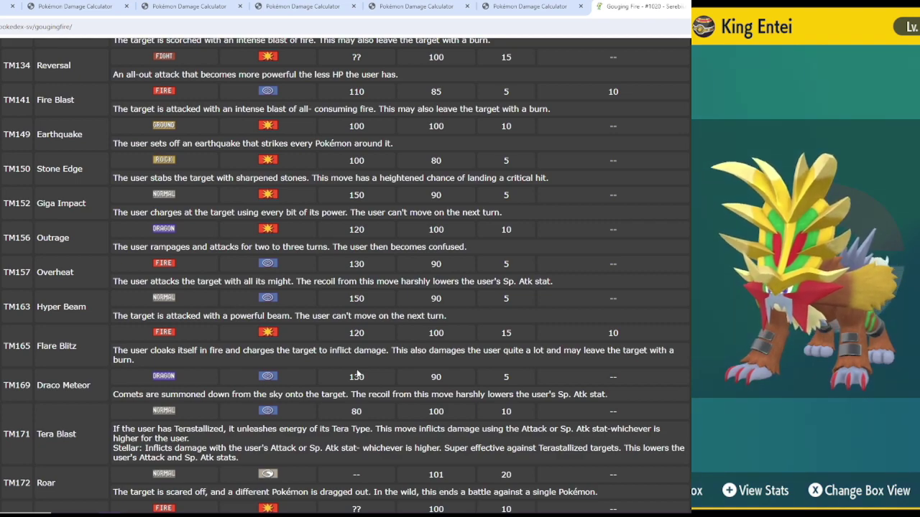
scroll(357, 373, "up", 2)
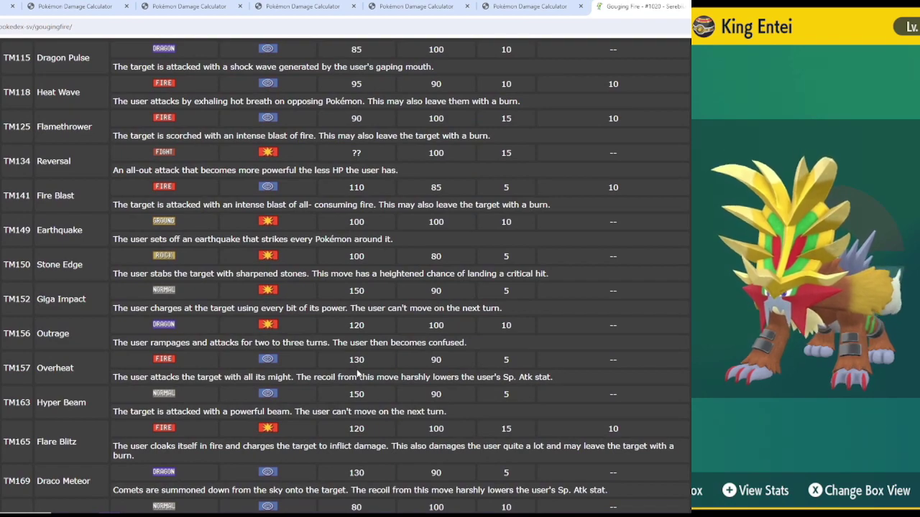
scroll(358, 373, "up", 1)
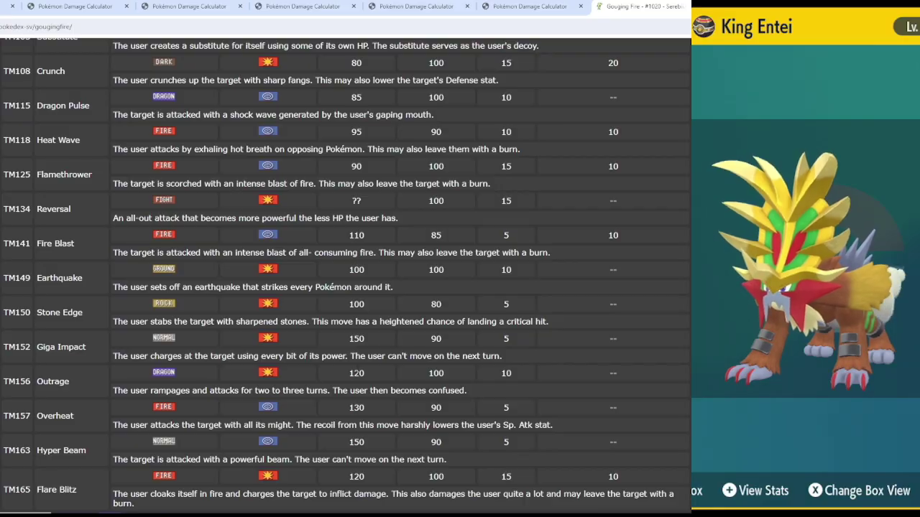
scroll(335, 276, "up", 4)
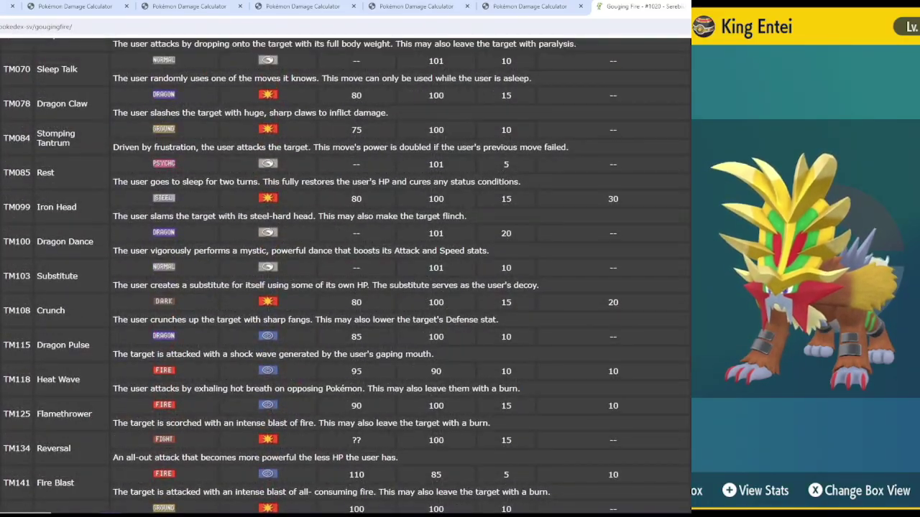
scroll(335, 276, "up", 3)
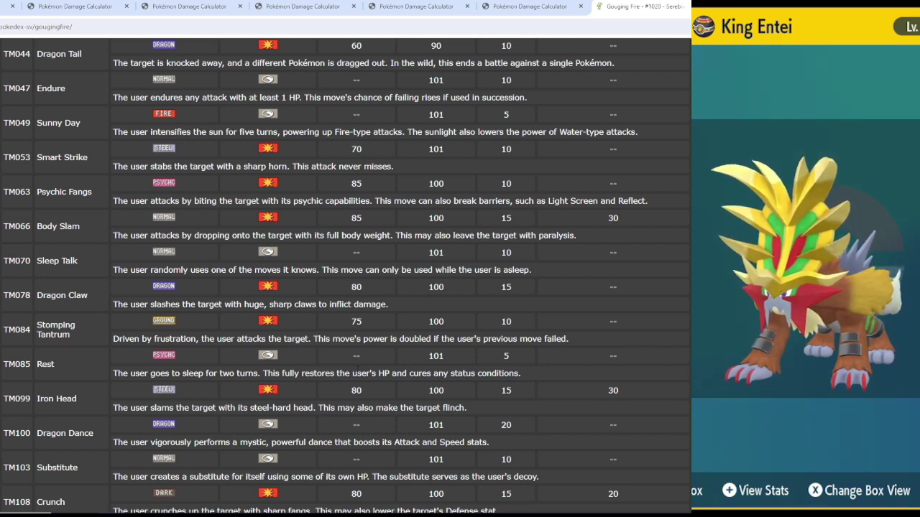
scroll(197, 284, "up", 4)
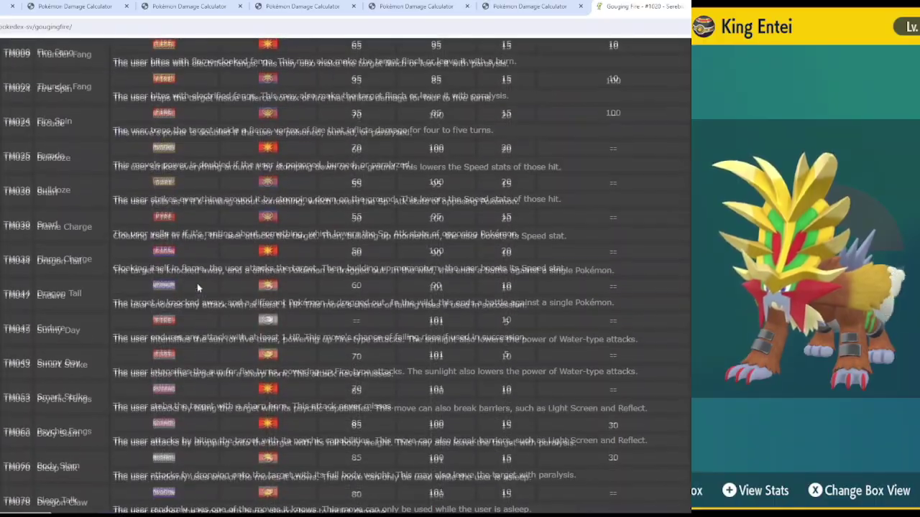
scroll(196, 283, "up", 4)
scroll(197, 283, "down", 5)
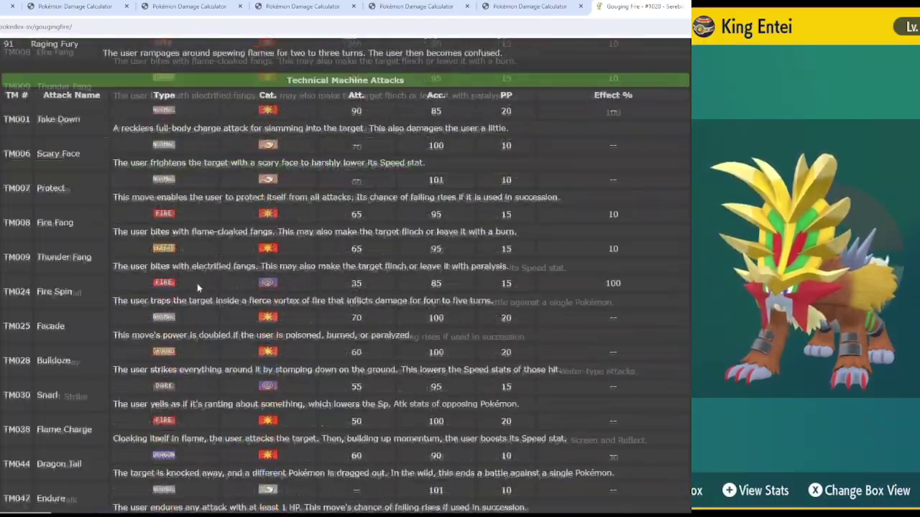
- Read through Gouging Fire's full Technical Machine move list and its higher-level level-up moves on the Serebii page
scroll(200, 285, "down", 1)
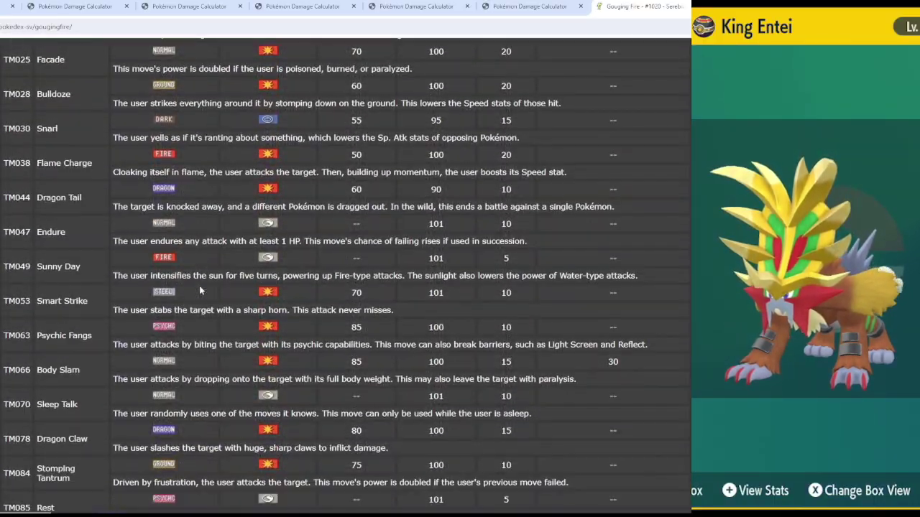
scroll(193, 292, "down", 3)
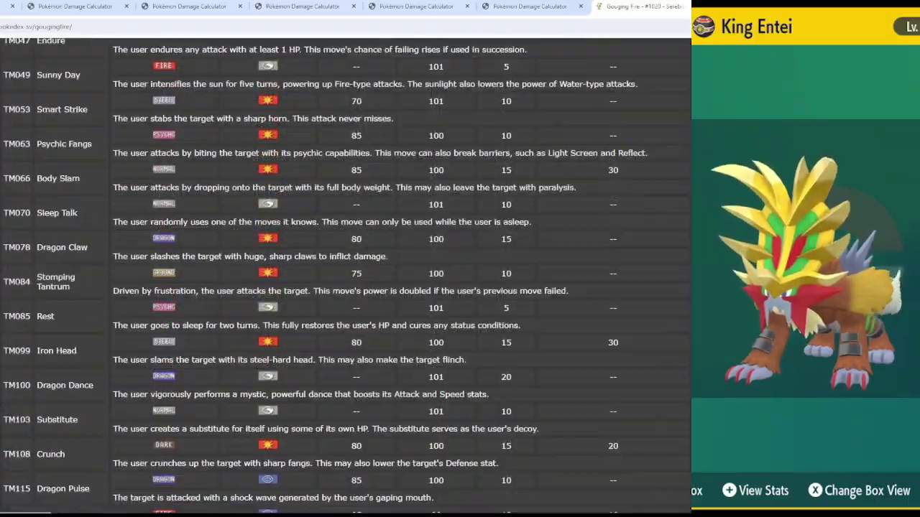
scroll(192, 292, "down", 3)
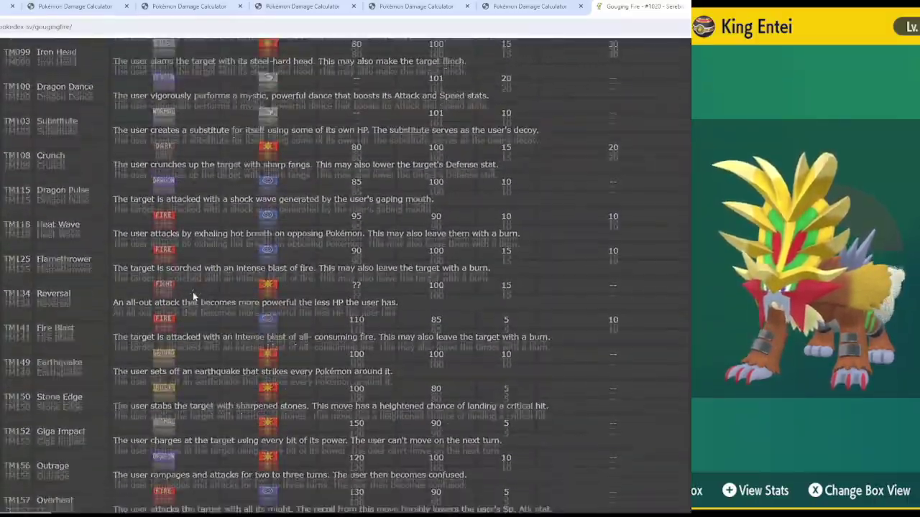
scroll(193, 292, "down", 4)
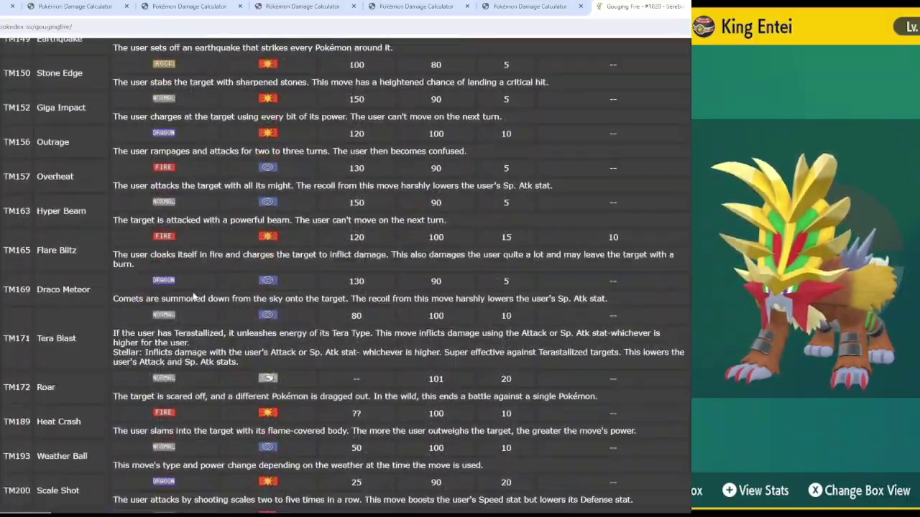
scroll(193, 295, "down", 2)
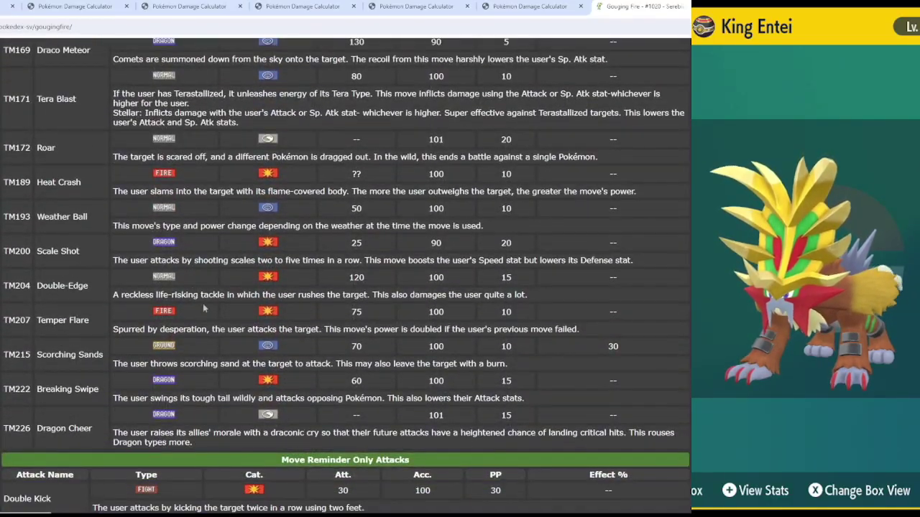
scroll(230, 370, "up", 12)
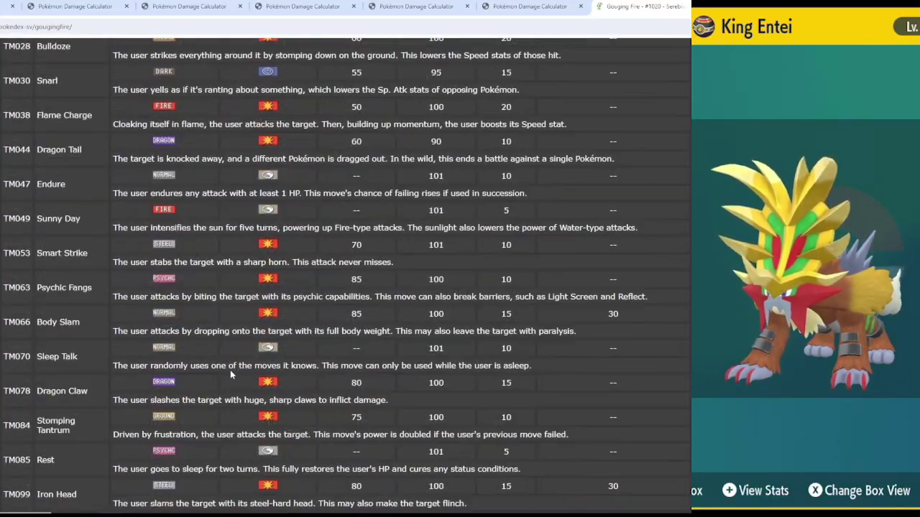
scroll(345, 273, "up", 5)
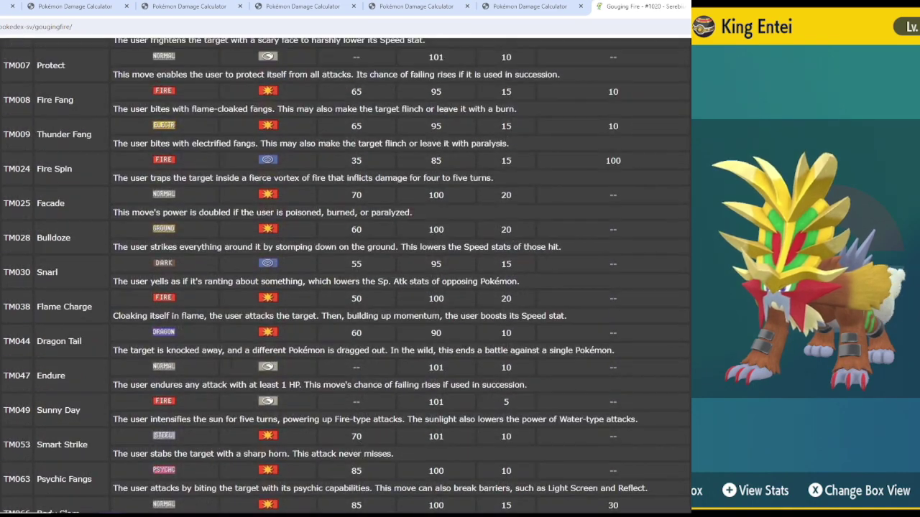
scroll(230, 357, "up", 5)
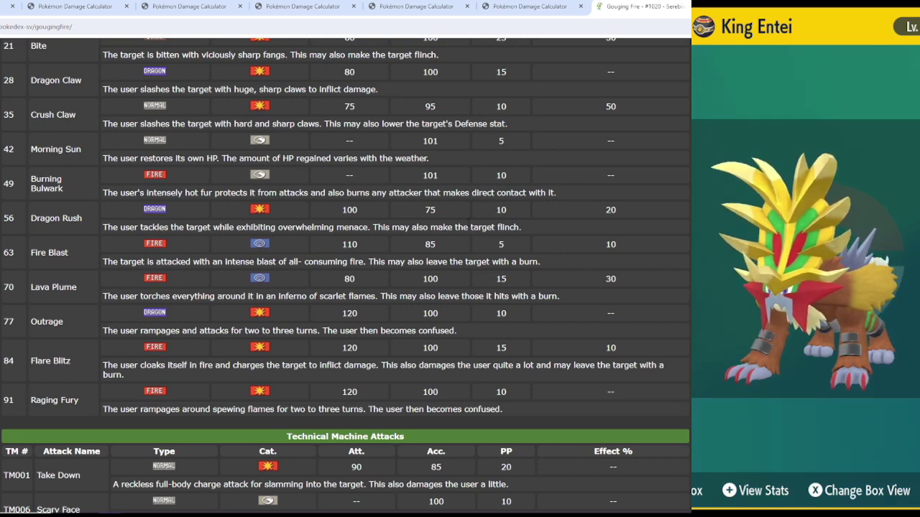
- In the Amoonguss damage calculation, give Gouging Fire 252 Speed EVs and a Jolly nature
left_click(530, 7)
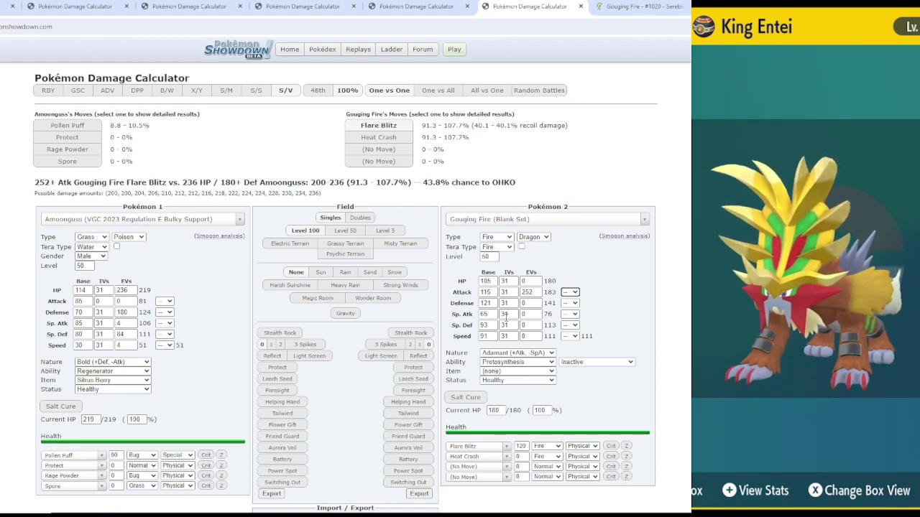
double_click(526, 336)
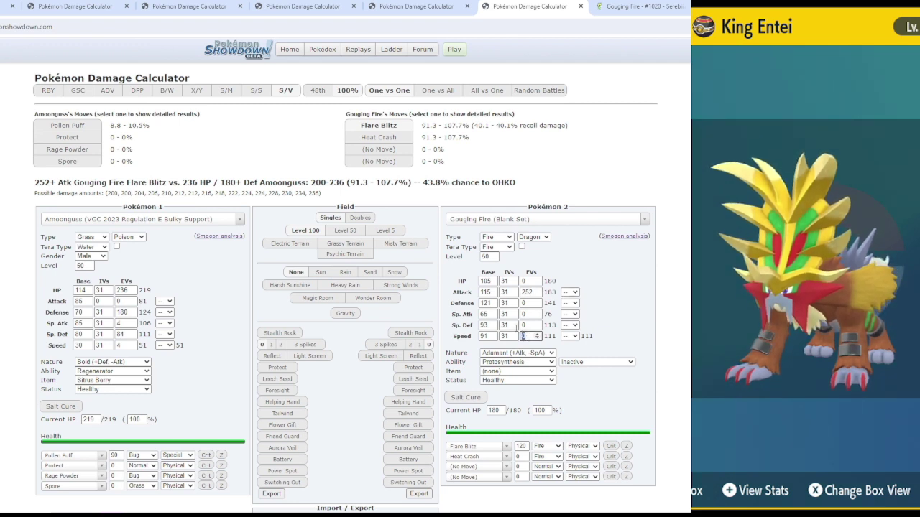
type("252")
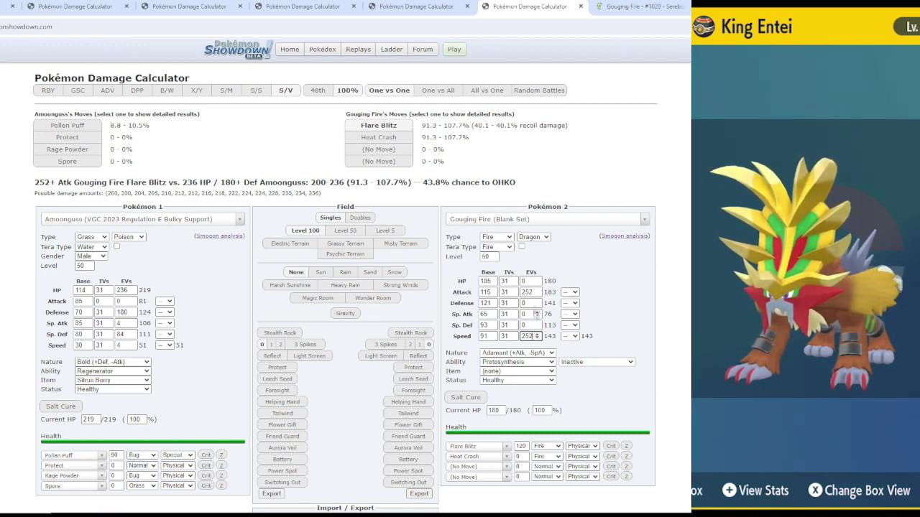
key("Tab")
key("Tab")
key("j")
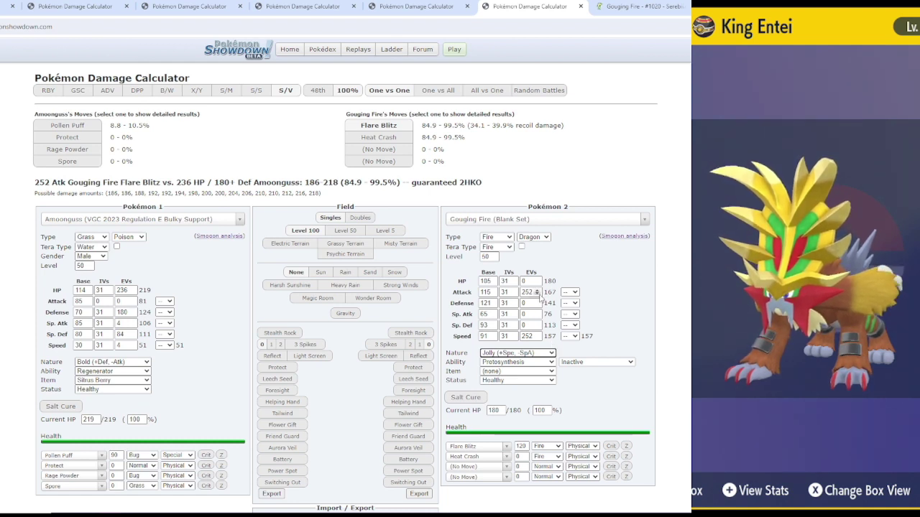
- Lower Gouging Fire's Attack EVs to 168 and set its HP EVs to 84
left_click(536, 295)
left_click(536, 295)
left_click(536, 294)
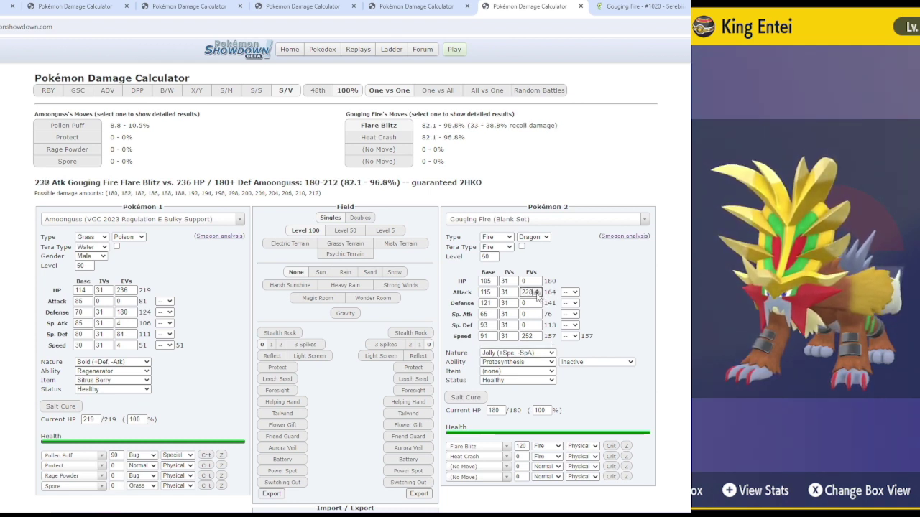
left_click(536, 295)
left_click(536, 295)
left_click(536, 294)
left_click(536, 295)
left_click(536, 295)
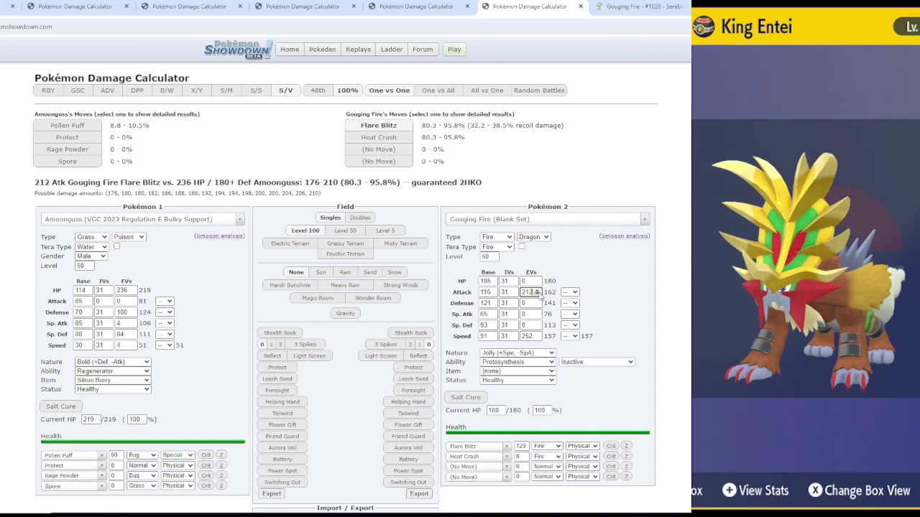
left_click(536, 295)
left_click(536, 295)
left_click(536, 295)
left_click(536, 295)
left_click(537, 295)
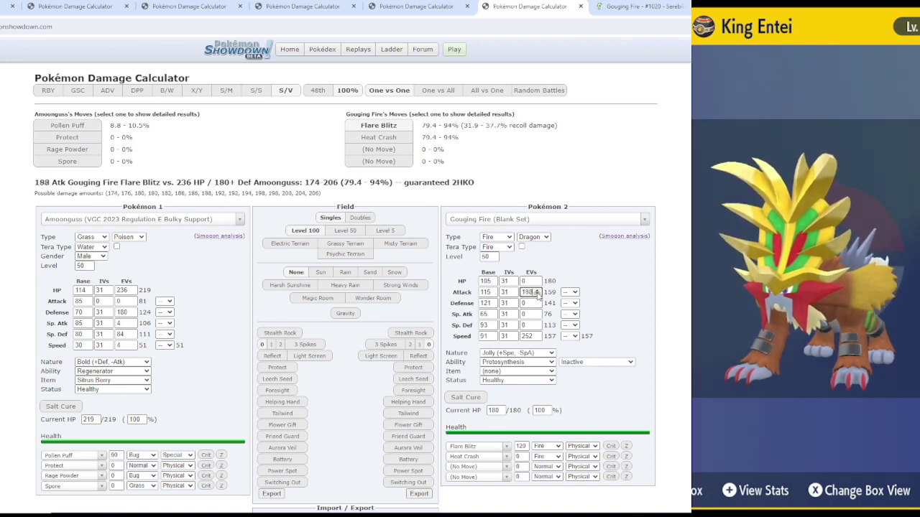
left_click(536, 295)
left_click(536, 295)
left_click(536, 294)
left_click(537, 295)
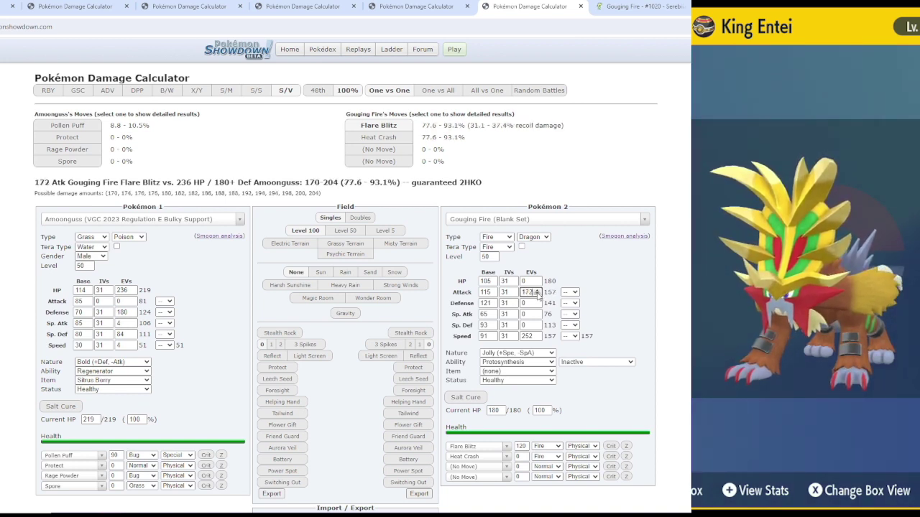
left_click(536, 295)
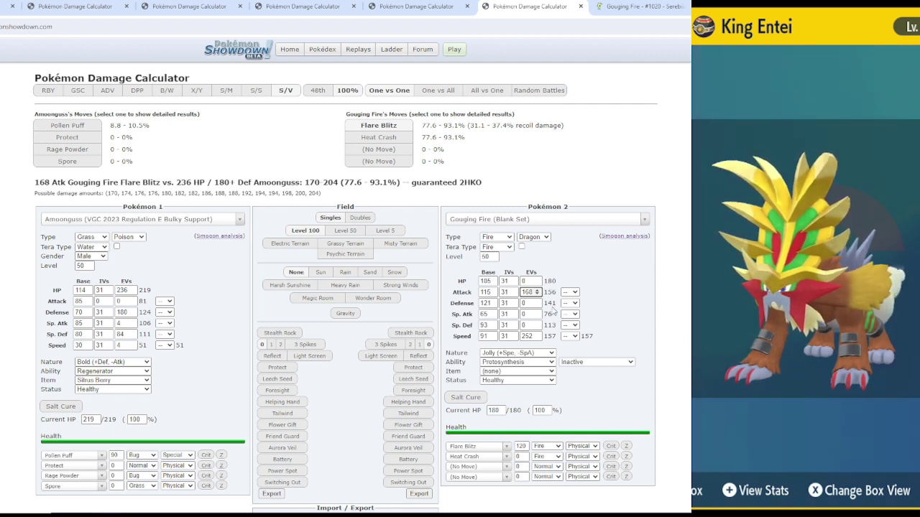
left_click(530, 281)
type("84")
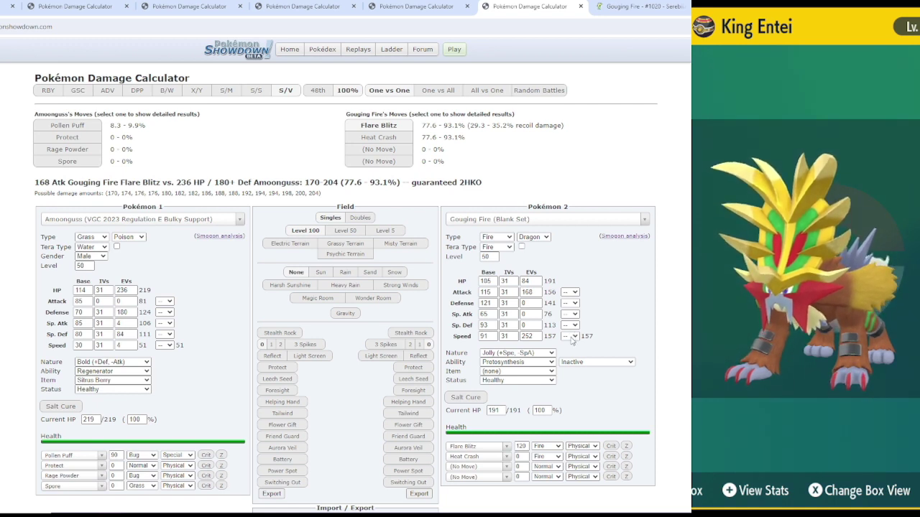
- Apply a +1 Speed boost to Gouging Fire, leaving Amoonguss as the opposing Pokémon
left_click(573, 337)
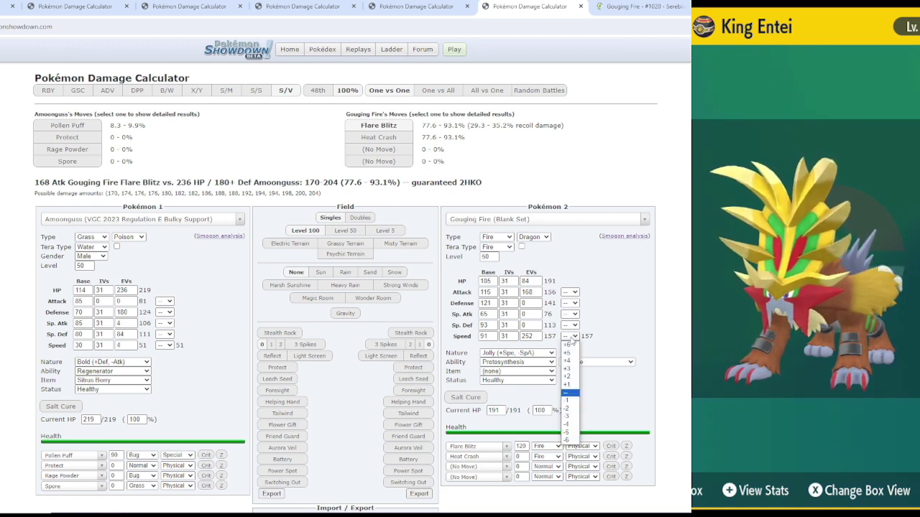
left_click(568, 384)
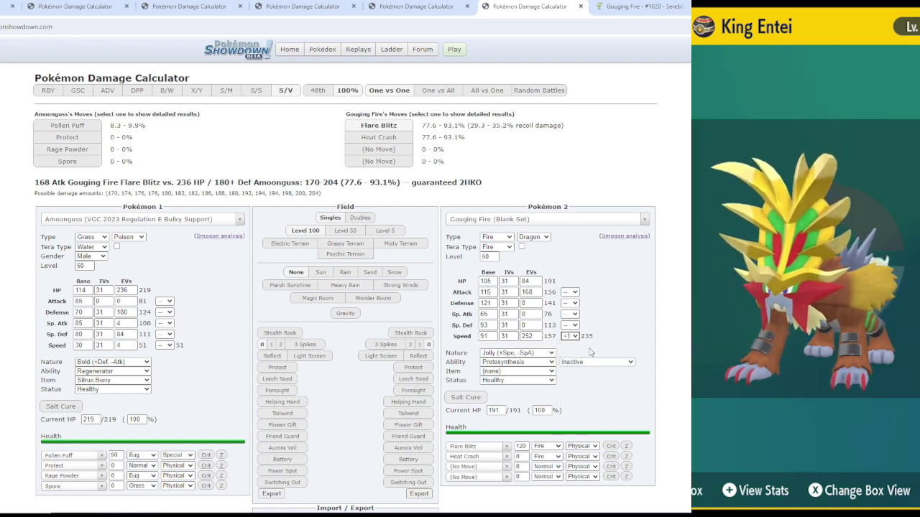
left_click(157, 219)
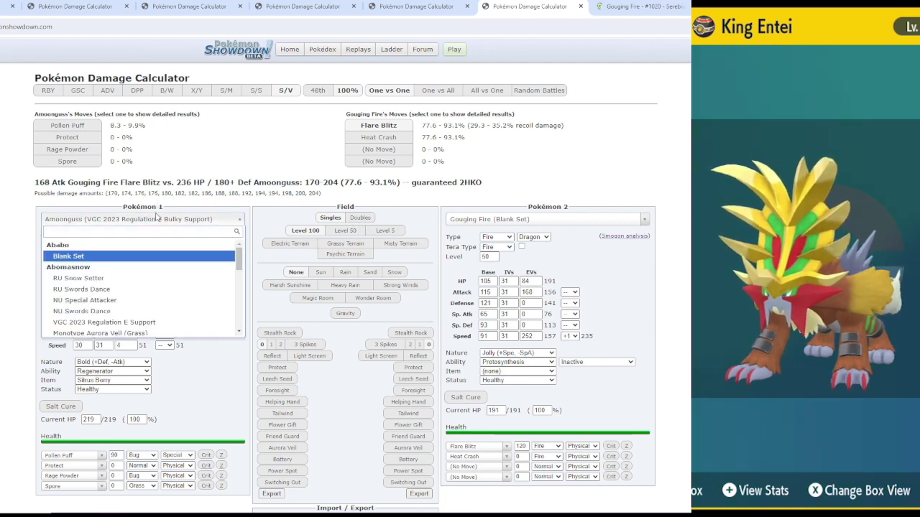
left_click(630, 343)
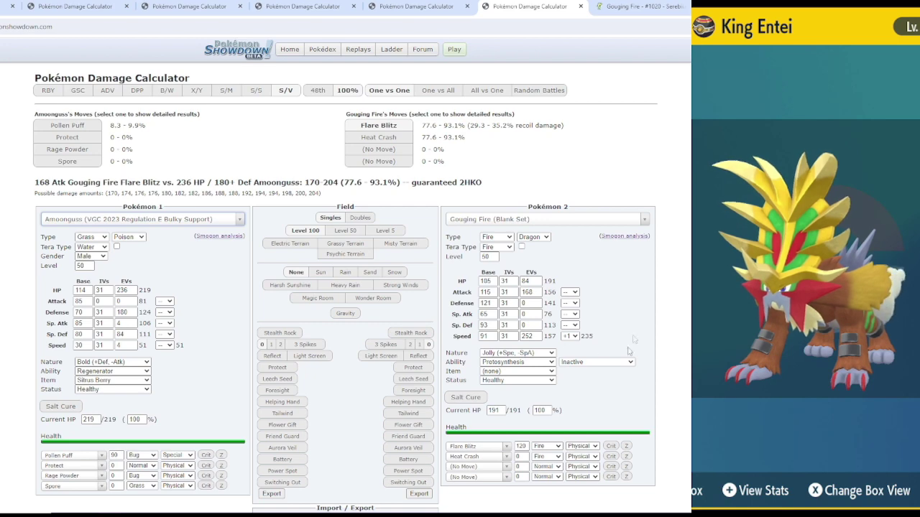
- Load Flutter Mane's VGC 2023 Regulation E Offensive set as the opponent and give Gouging Fire an Assault Vest
left_click(164, 223)
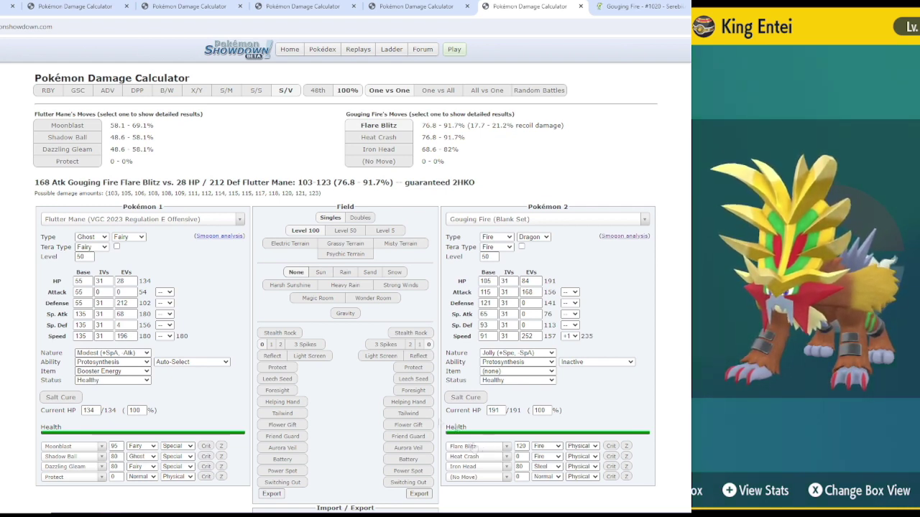
left_click(494, 372)
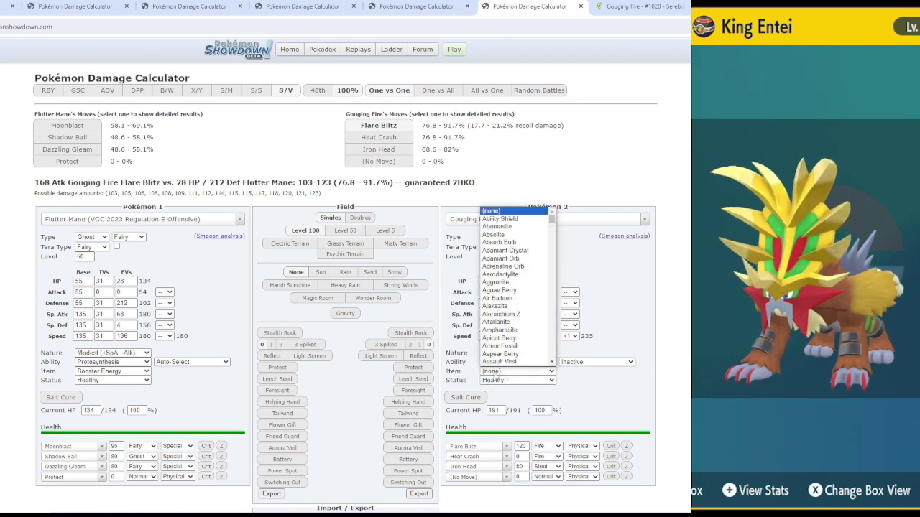
left_click(507, 363)
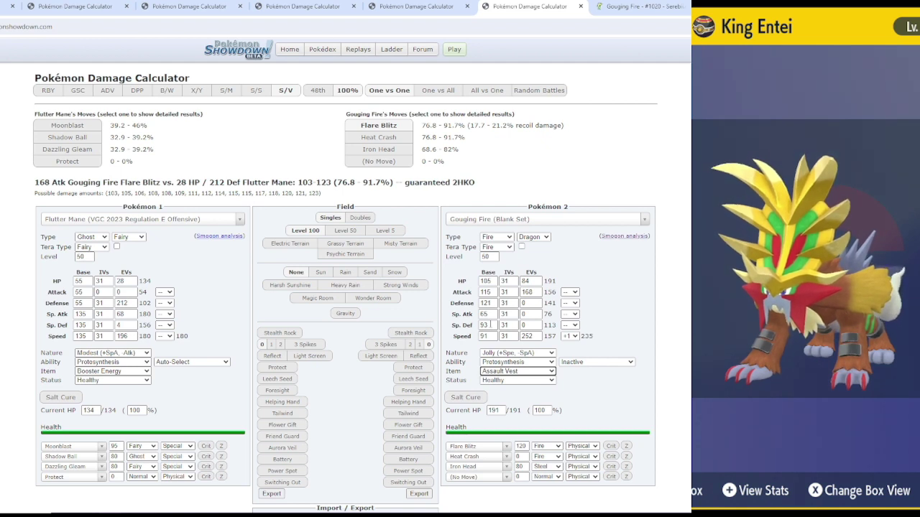
- Check Flutter Mane's damage to Gouging Fire with +1 and +3 Special Defense boosts, returning to +1
left_click(573, 325)
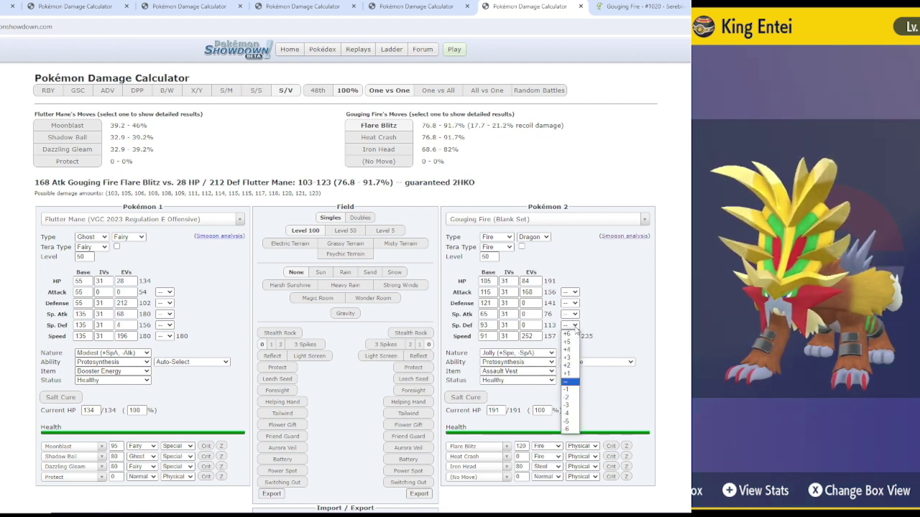
left_click(574, 373)
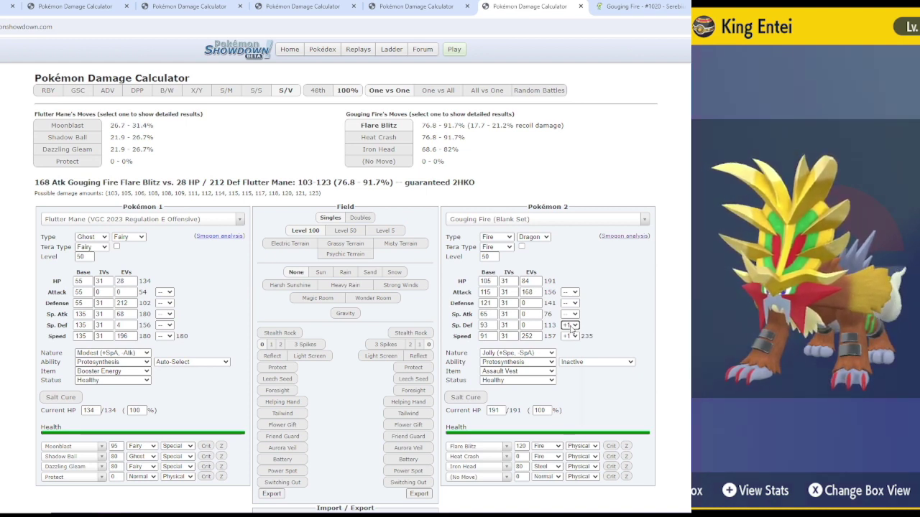
left_click(572, 325)
left_click(568, 351)
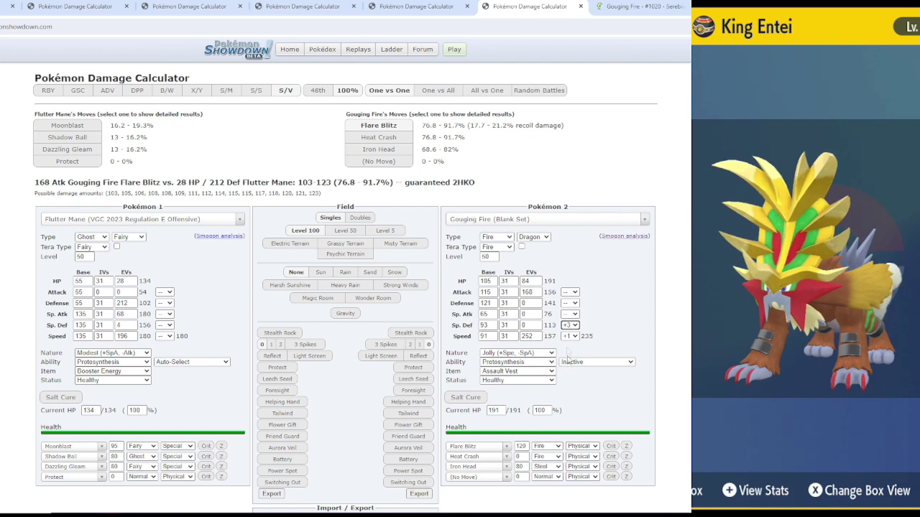
left_click(570, 326)
left_click(573, 380)
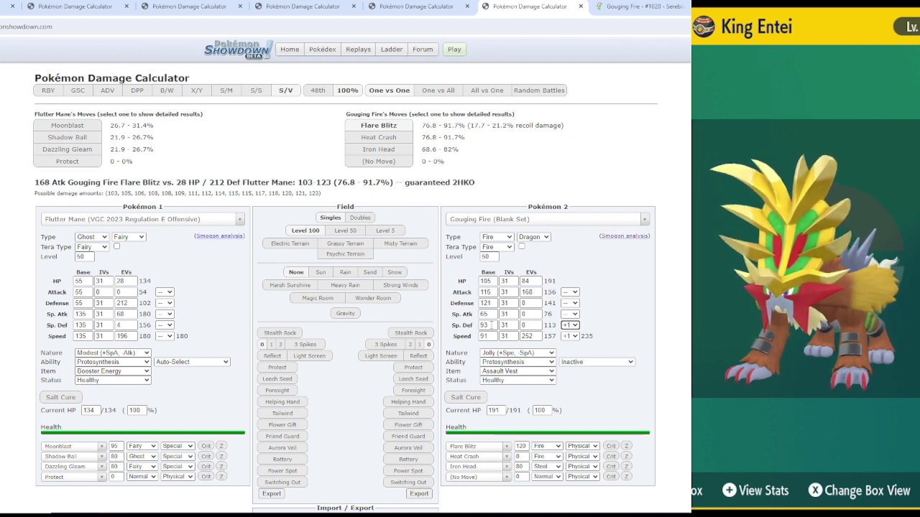
- Set Gouging Fire's base Special Defense to 139 and remove its Special Defense boost
double_click(491, 325)
type("135")
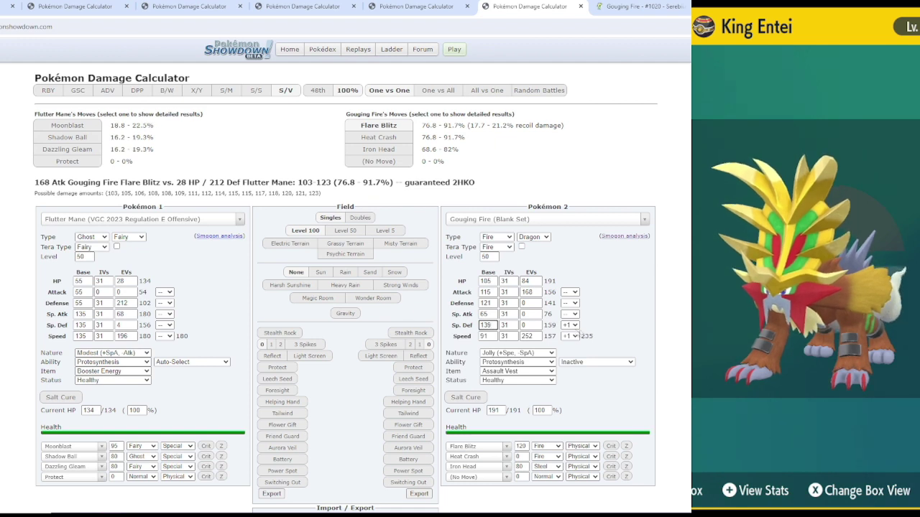
left_click(570, 325)
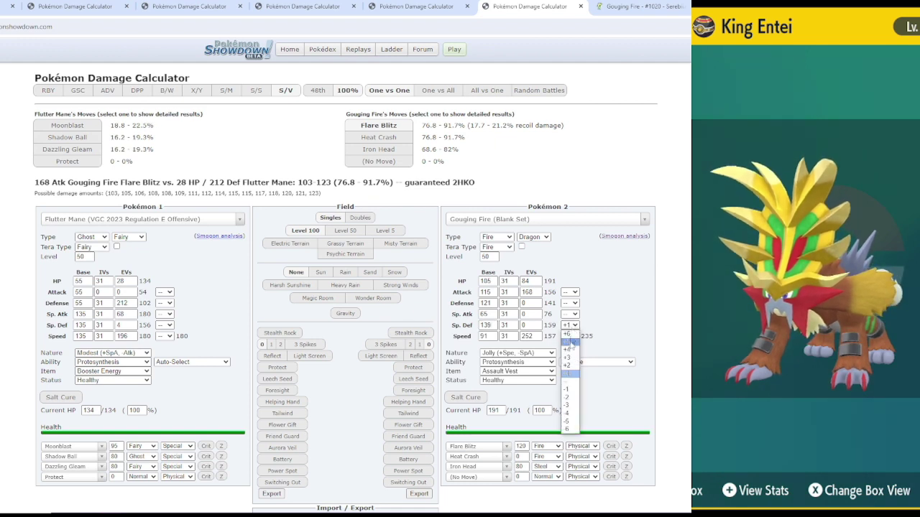
left_click(567, 381)
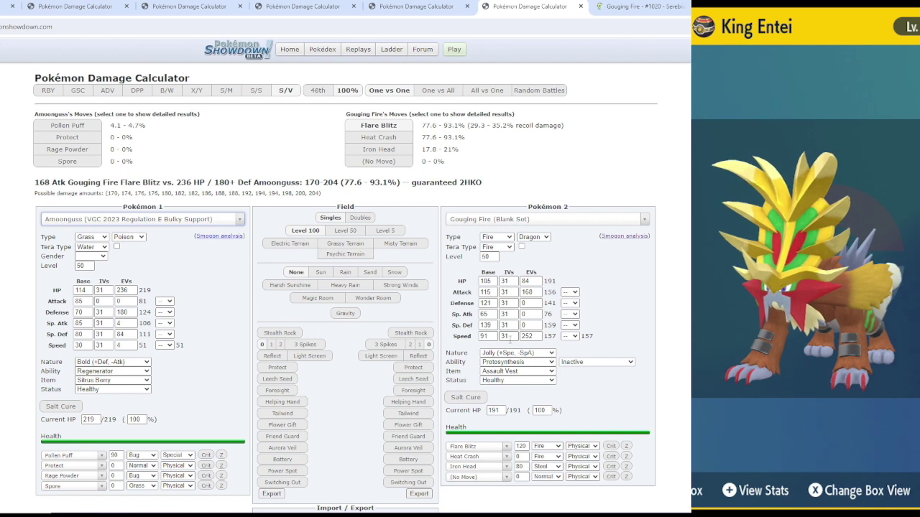
- Change Gouging Fire's nature to Adamant and set its Speed EVs to 0
left_click(508, 353)
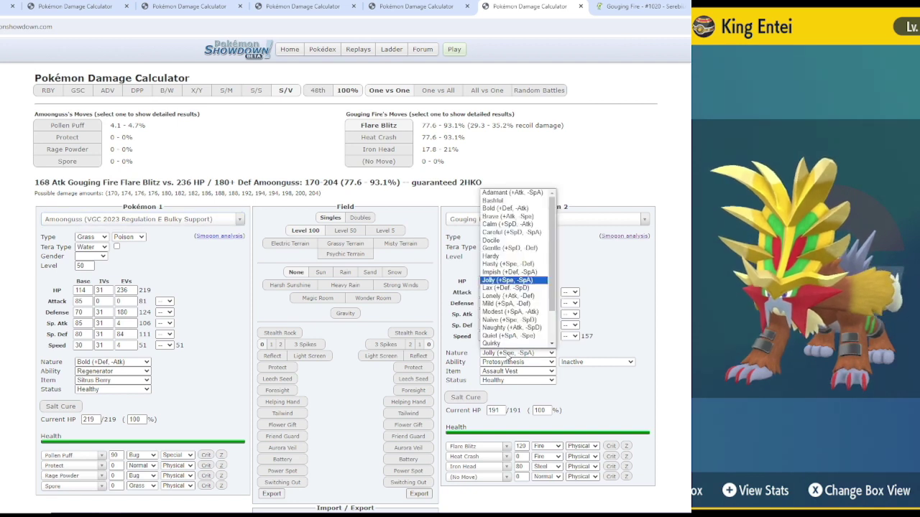
left_click(512, 193)
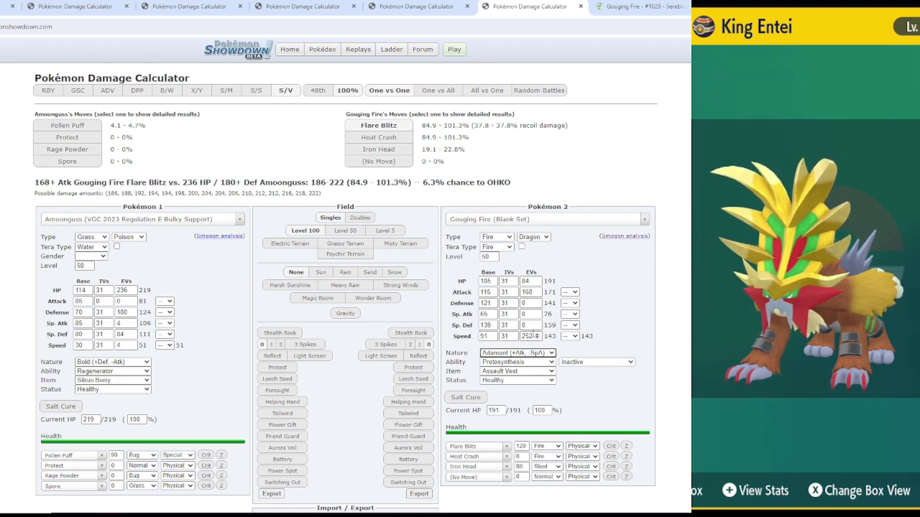
left_click_drag(533, 336, 494, 335)
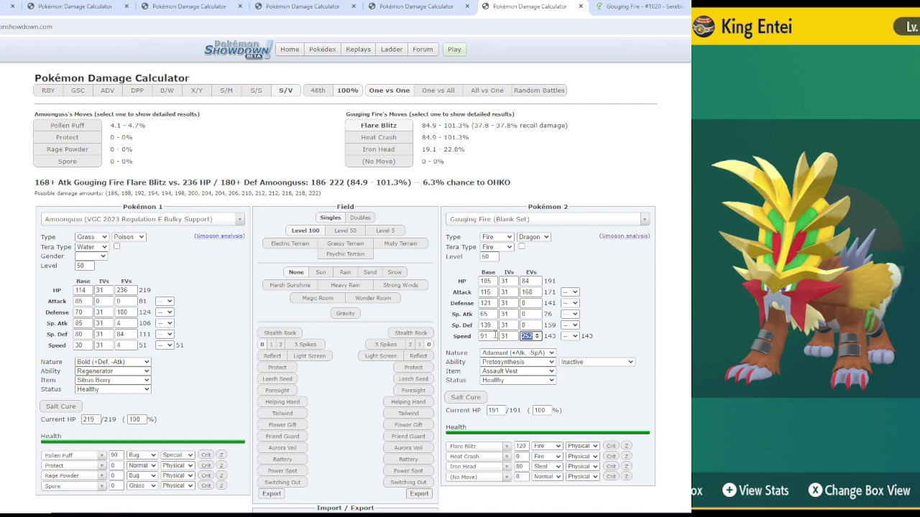
type("0")
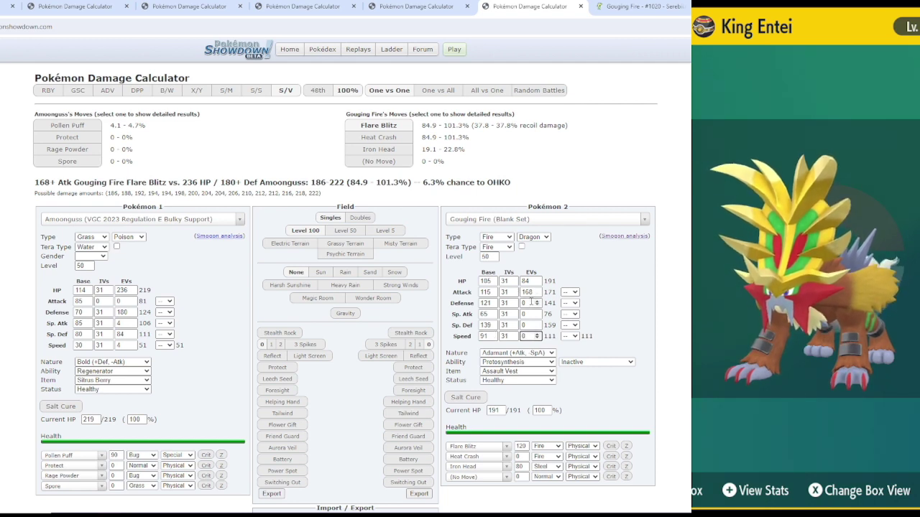
- Set Gouging Fire's EVs to 4 in Defense, 252 in HP and 252 in Attack
double_click(523, 303)
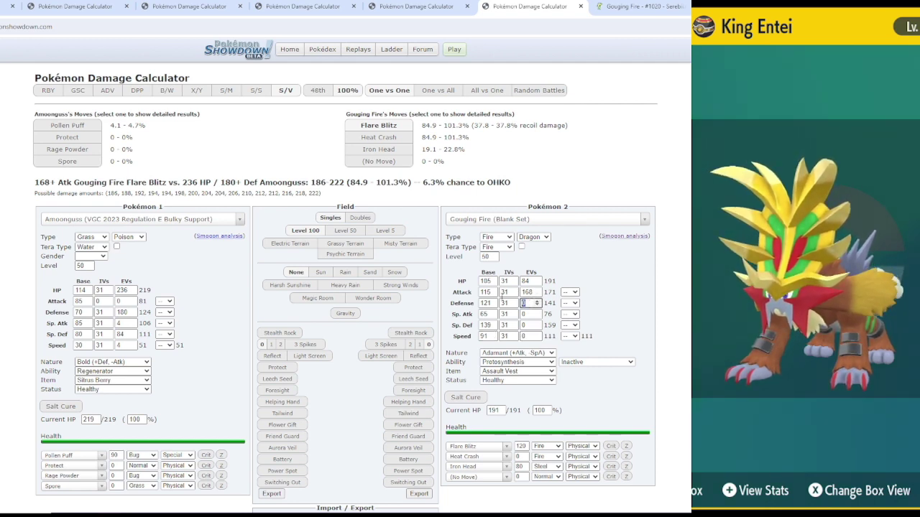
type("4")
double_click(528, 281)
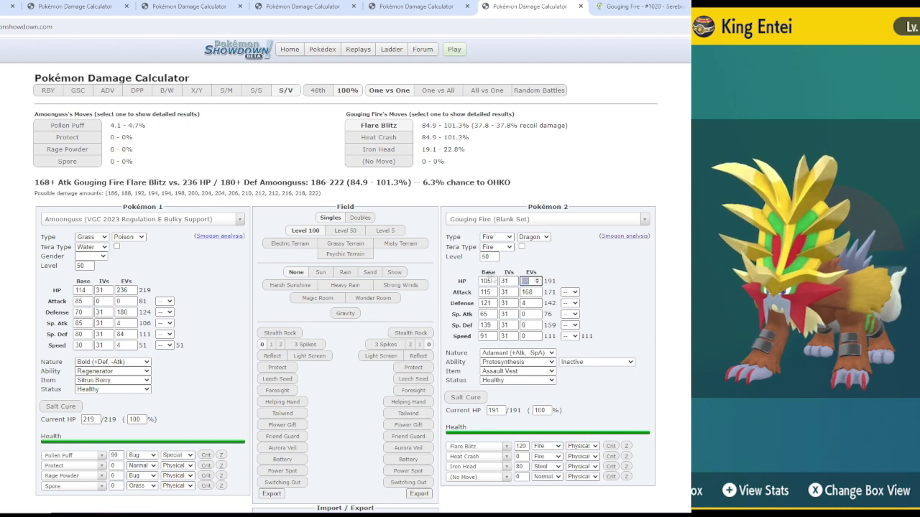
type("252")
double_click(528, 292)
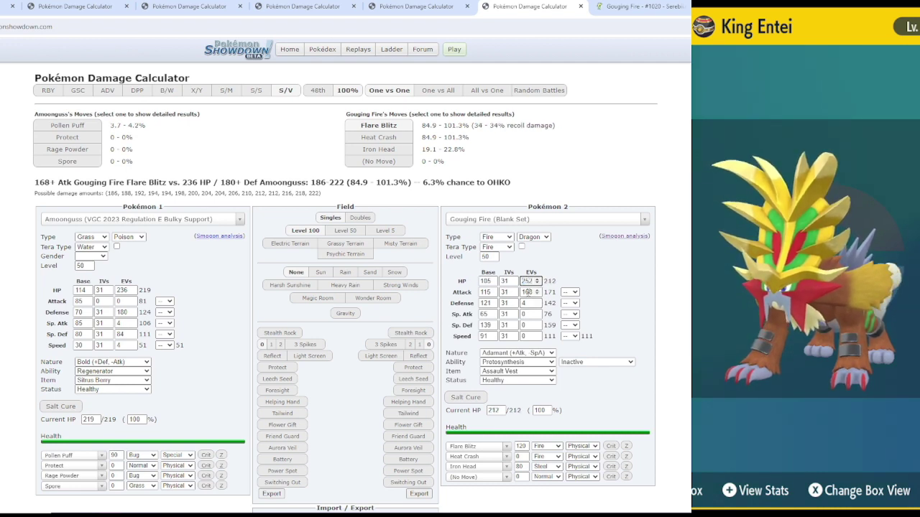
type("252")
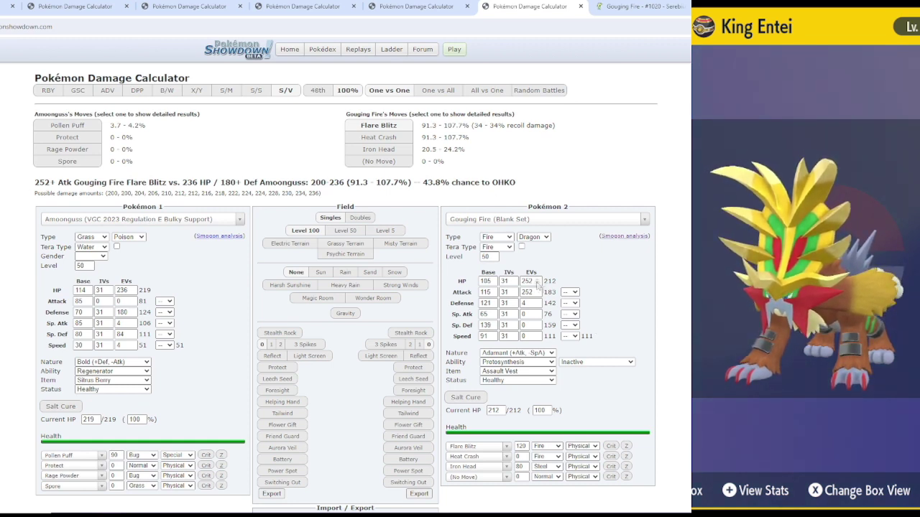
- Check Gouging Fire's damage to Amoonguss in Sun, returning the weather to None
left_click(320, 273)
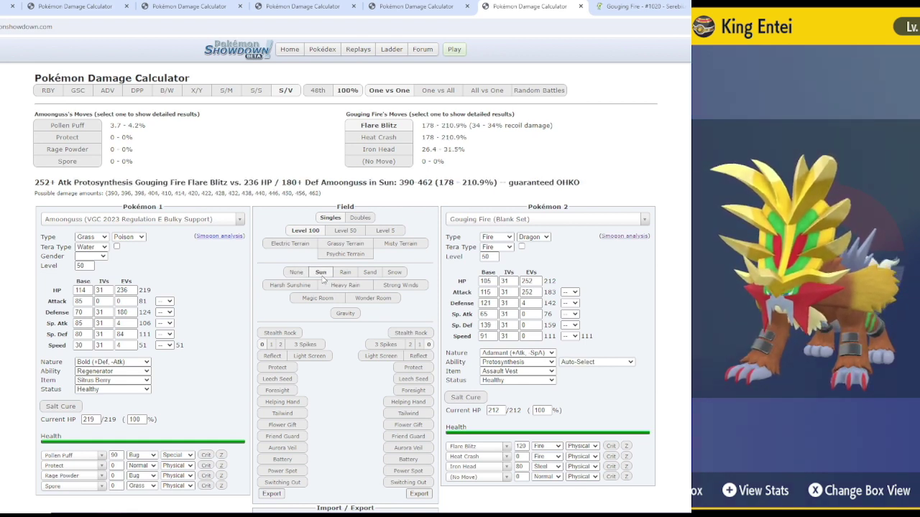
left_click(299, 273)
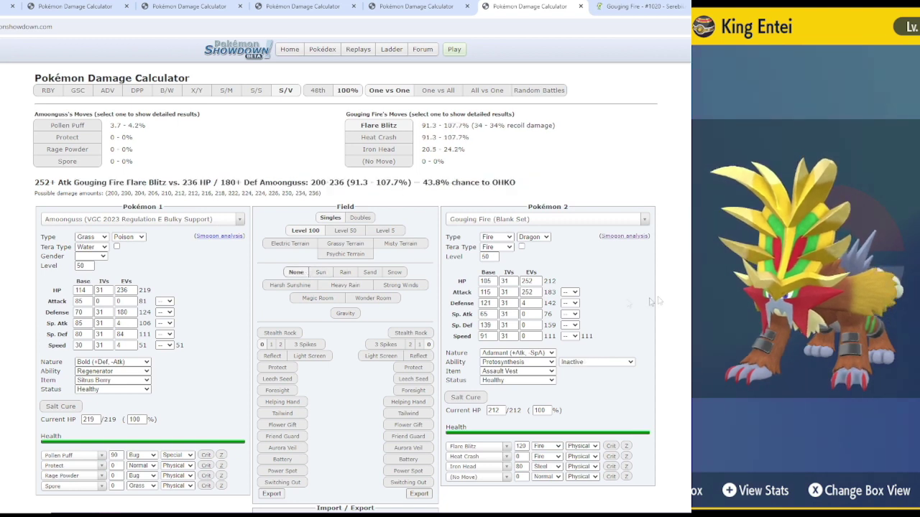